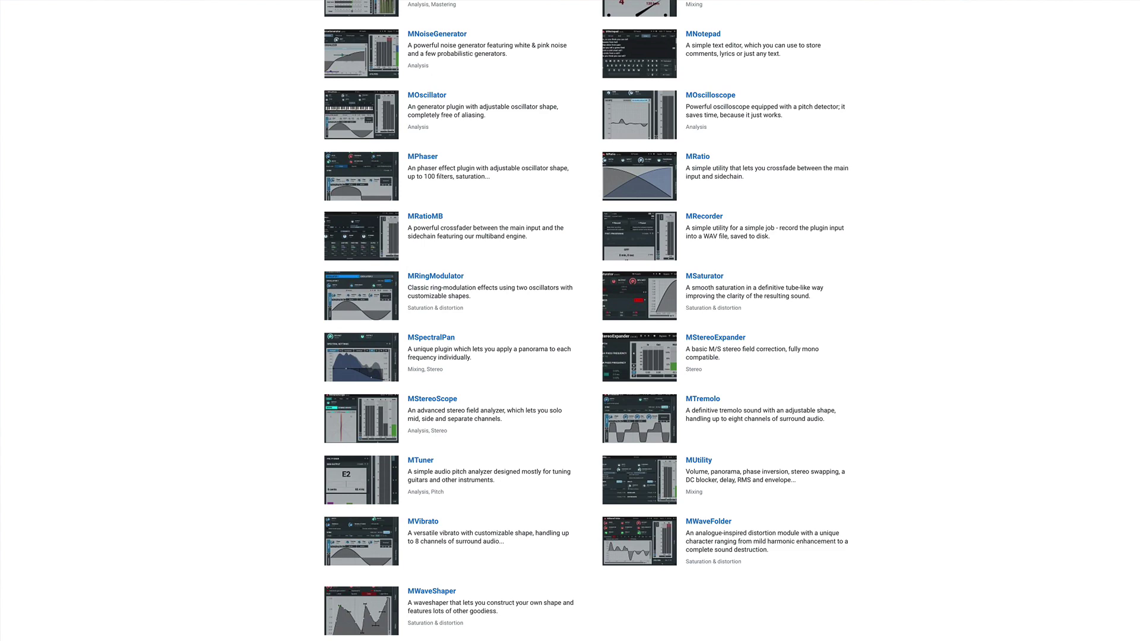
# Load the Tidal violator preset in MAutopan.
pyautogui.click(378, 205)
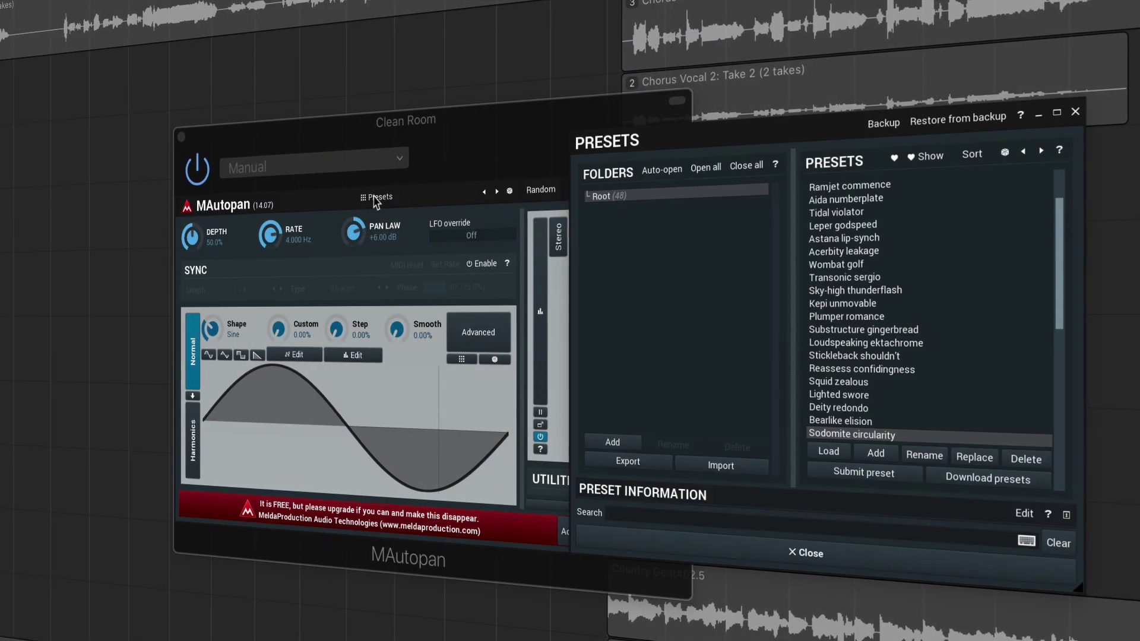
pyautogui.click(850, 209)
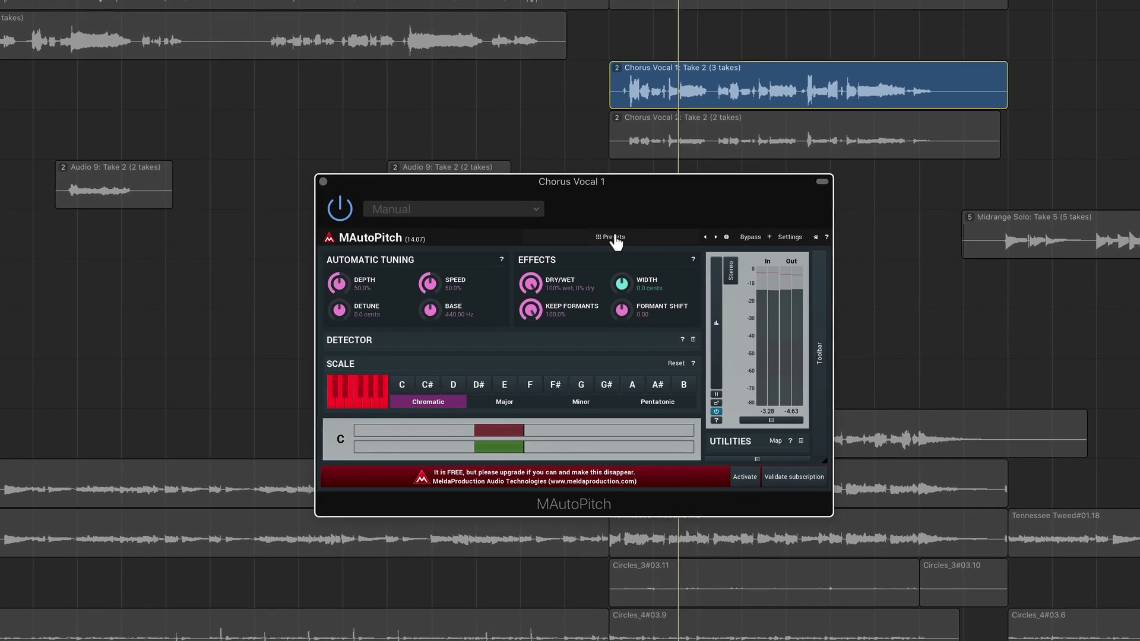
# Try MAutoPitch's Stereo doubler 2 and Cher presets, ending on Stereo expansion.
pyautogui.click(600, 236)
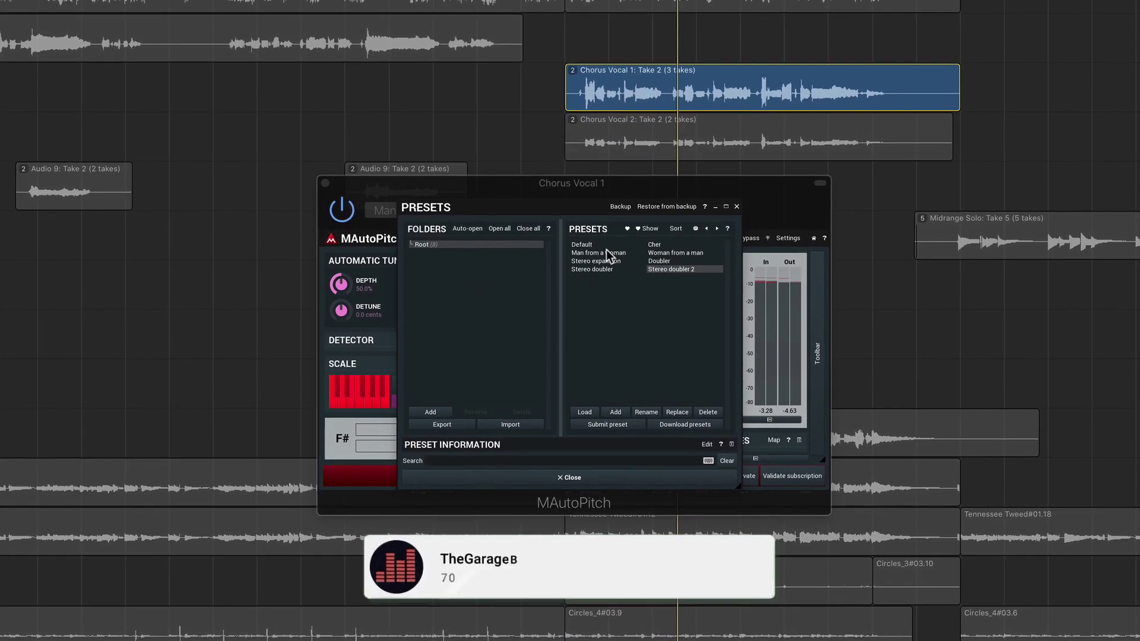
pyautogui.click(665, 271)
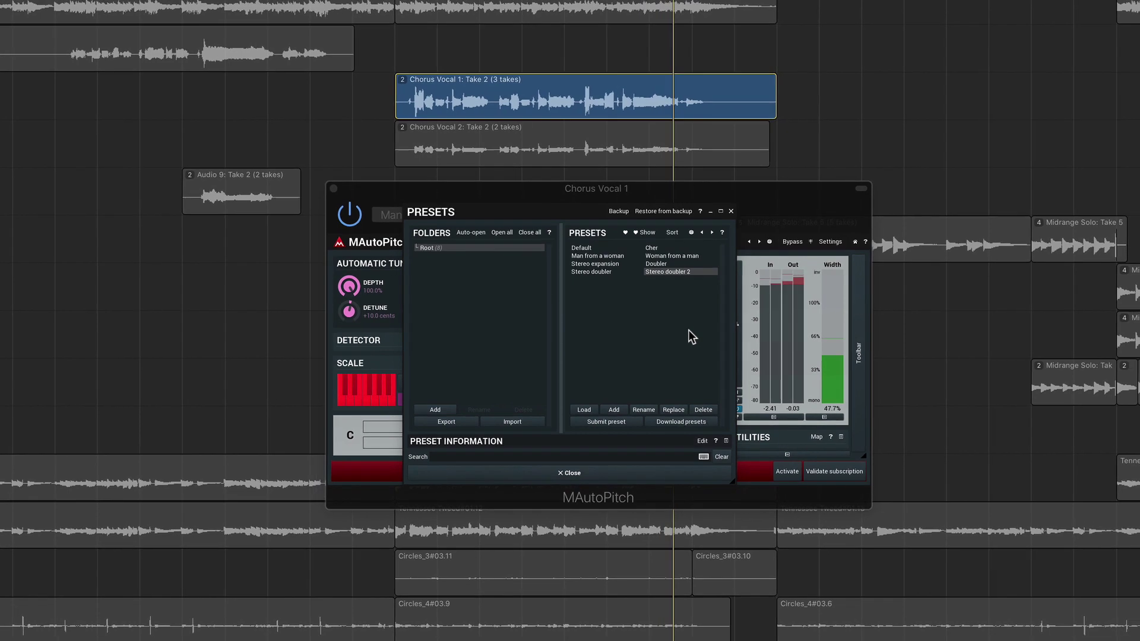
pyautogui.click(651, 250)
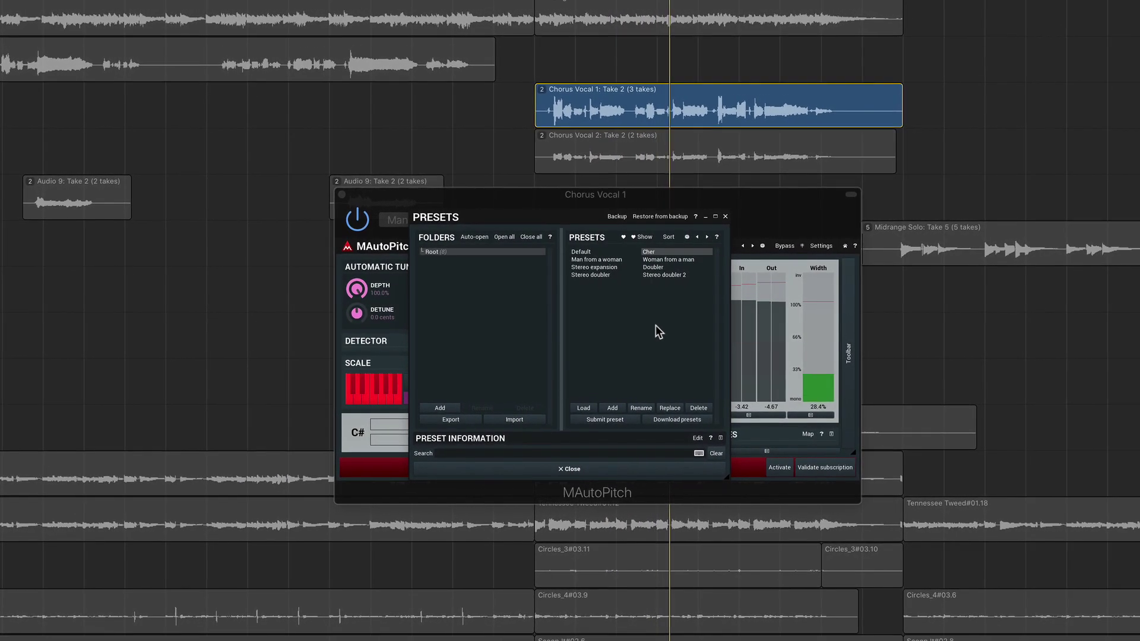
pyautogui.click(602, 268)
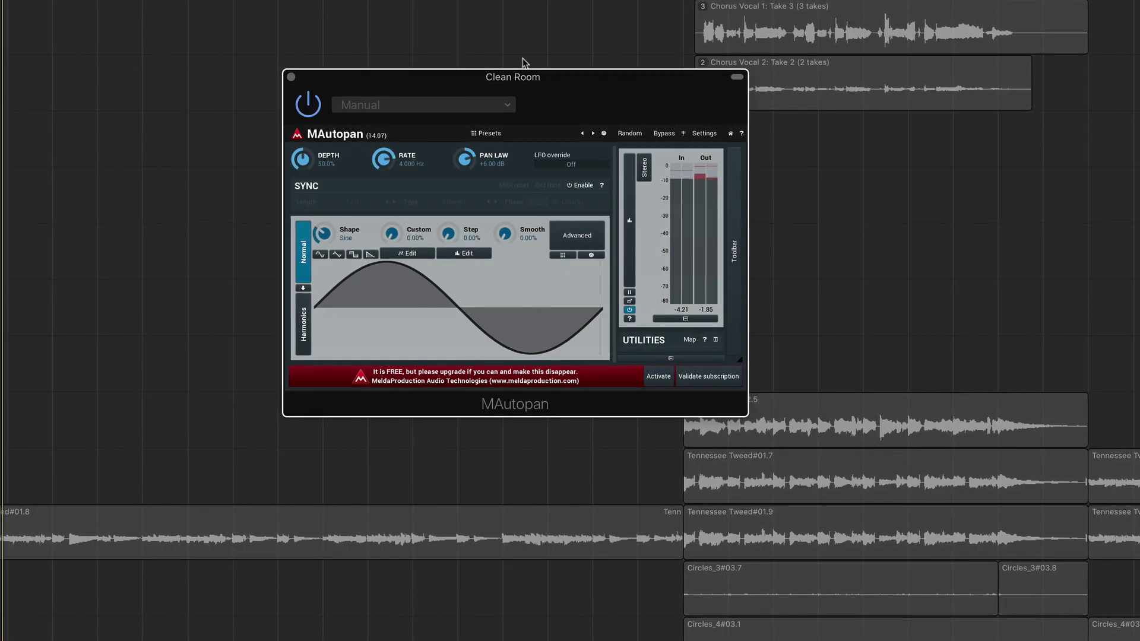
# Try MAutopan presets ending on Duologue motorist, then set the LFO shape to 80% Rect-saw.
pyautogui.click(486, 135)
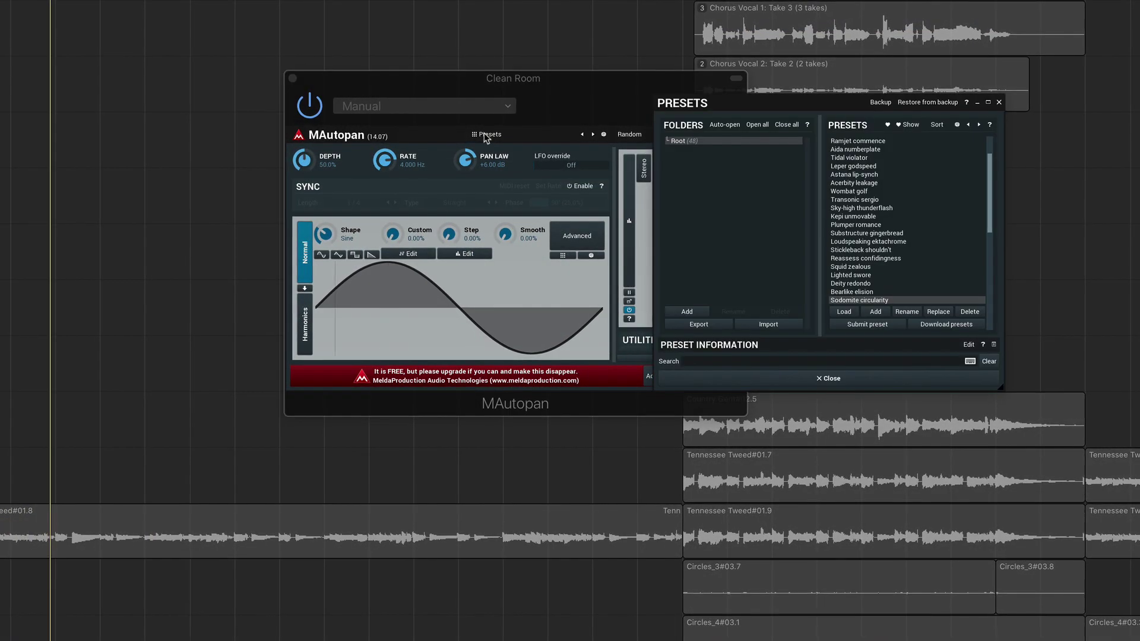
pyautogui.click(852, 157)
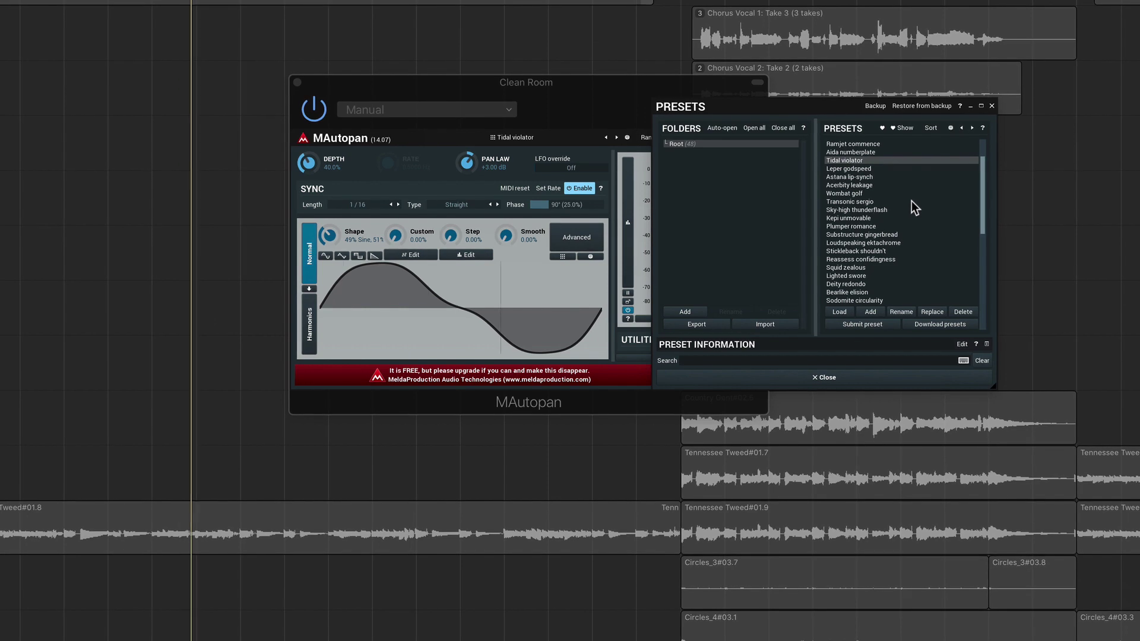
pyautogui.click(857, 209)
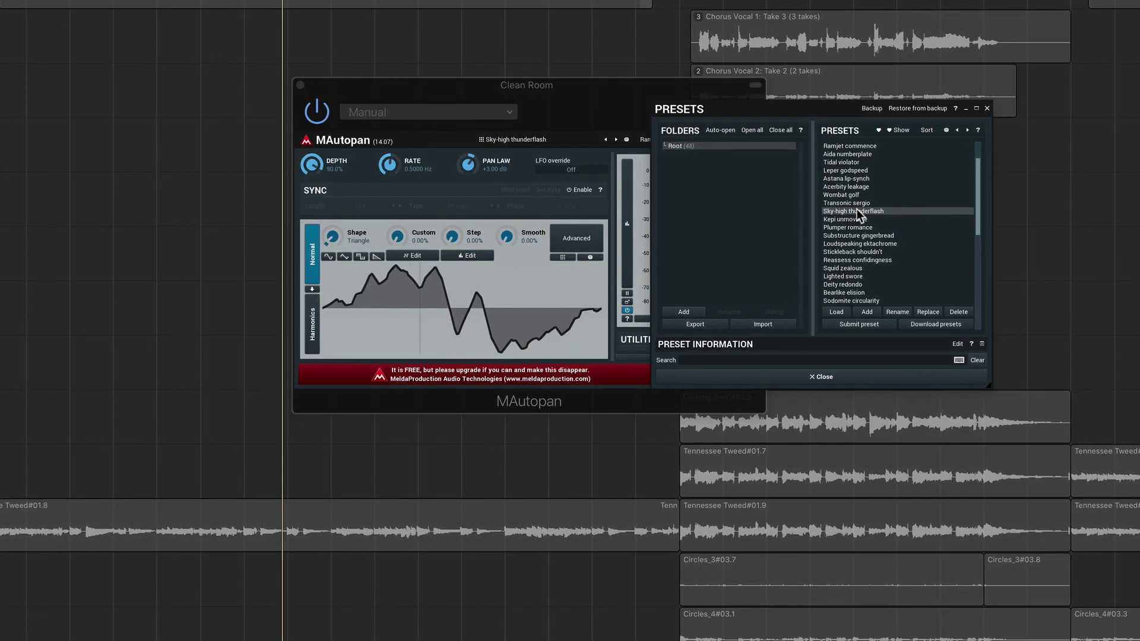
pyautogui.scroll(-6, 860, 212)
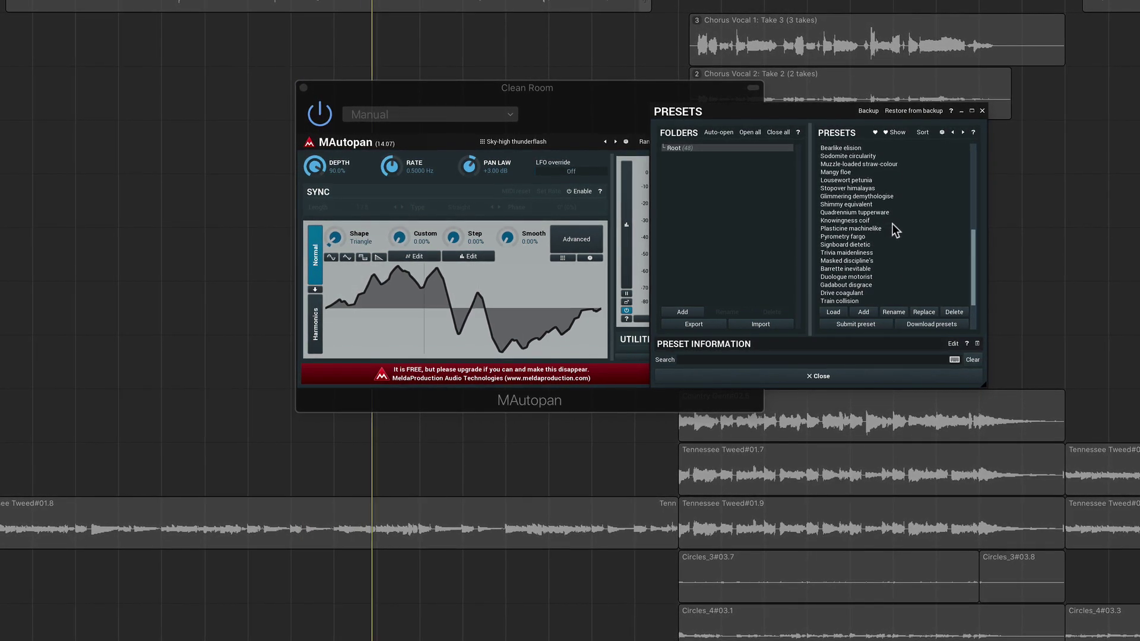
pyautogui.click(856, 189)
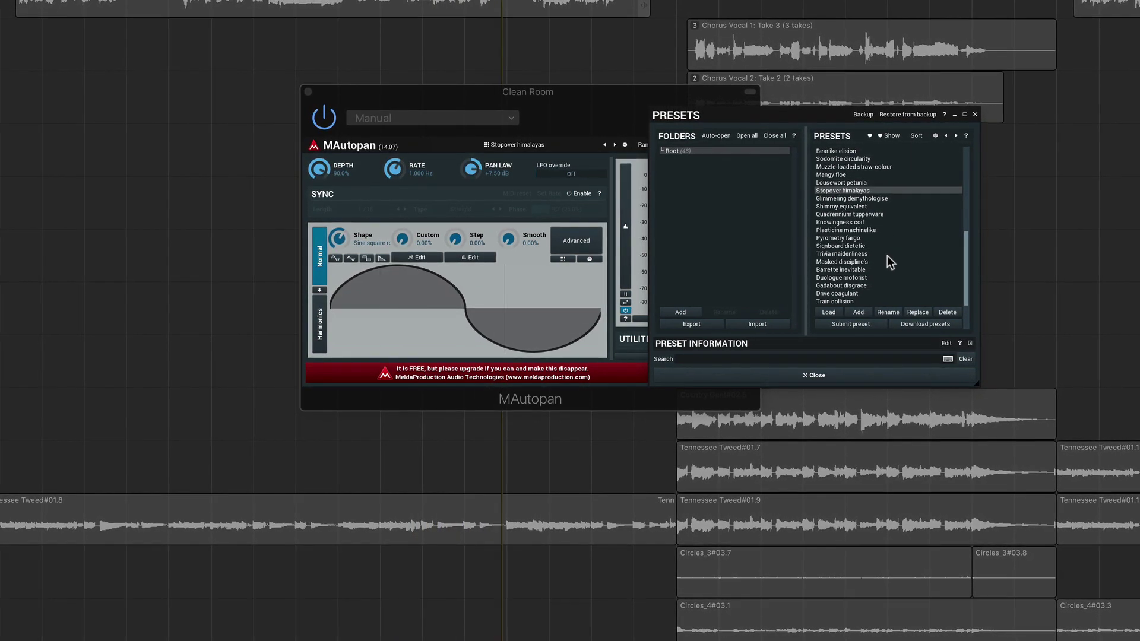
pyautogui.click(845, 276)
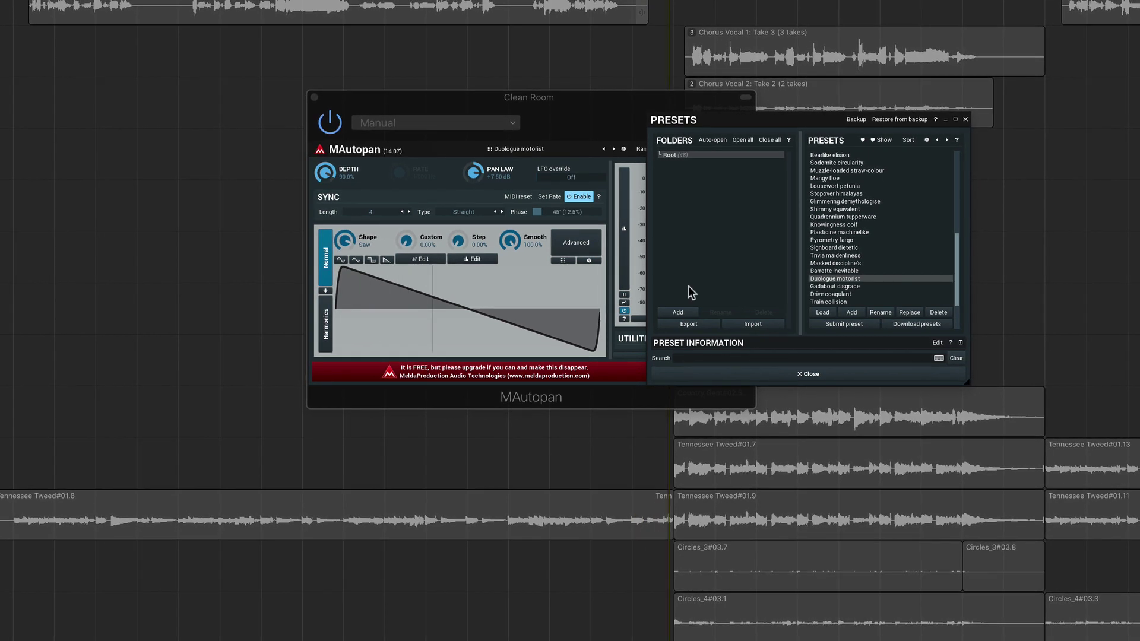
pyautogui.moveTo(345, 240)
pyautogui.mouseDown()
pyautogui.moveTo(410, 233)
pyautogui.moveTo(409, 221)
pyautogui.mouseUp()
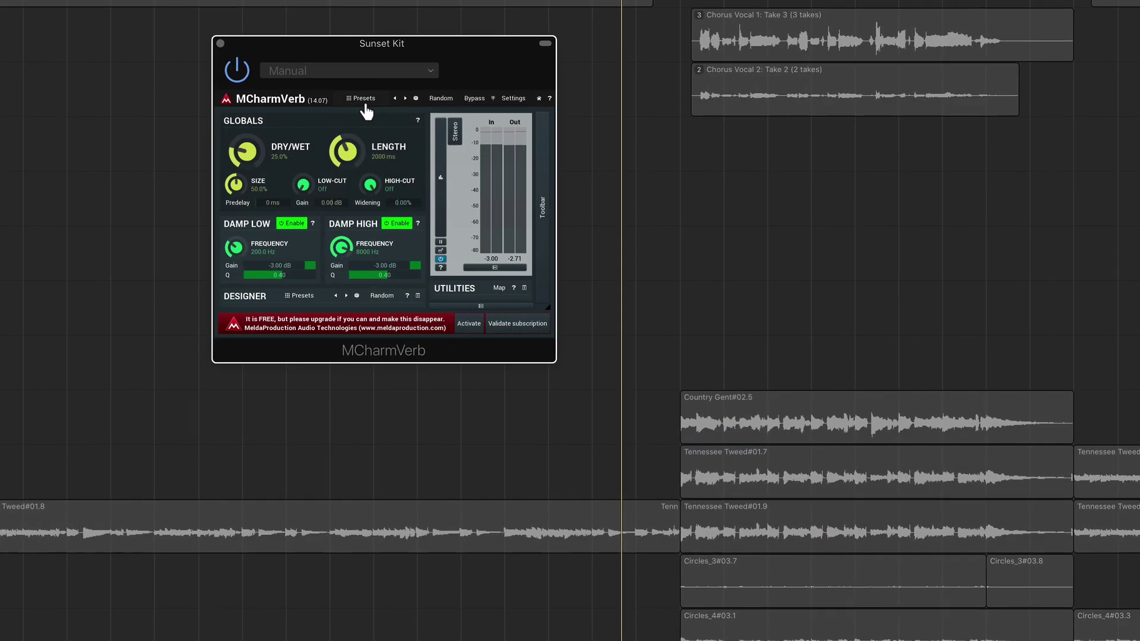
# Try MCharmVerb's Thundering station, then the Ethereal presets Protective insurance and Abundant circle.
pyautogui.click(365, 105)
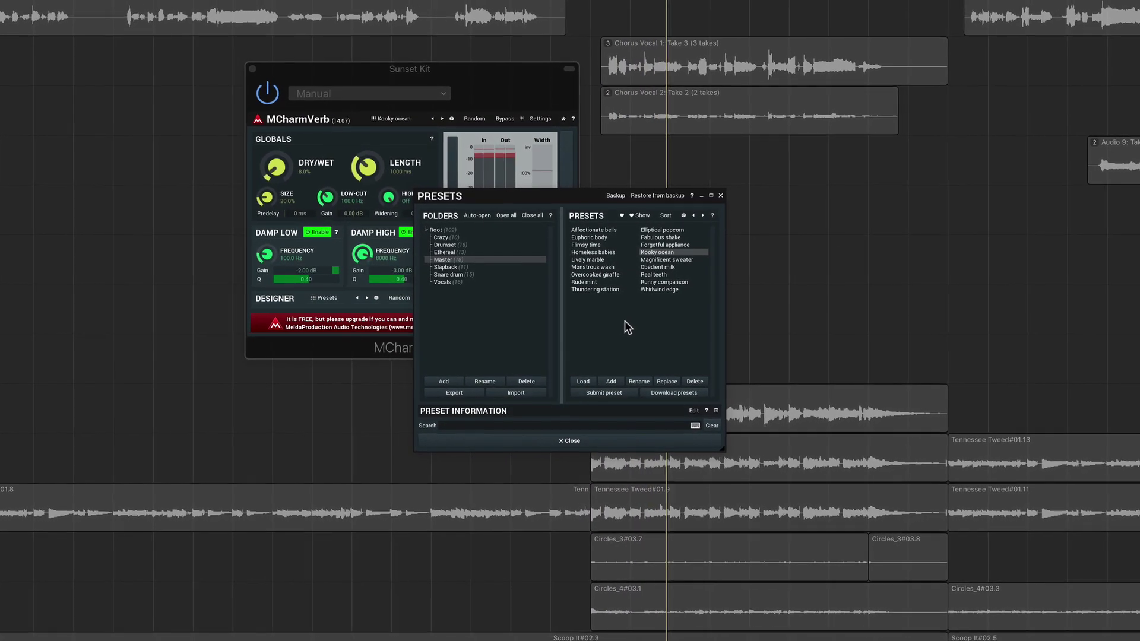
pyautogui.click(594, 289)
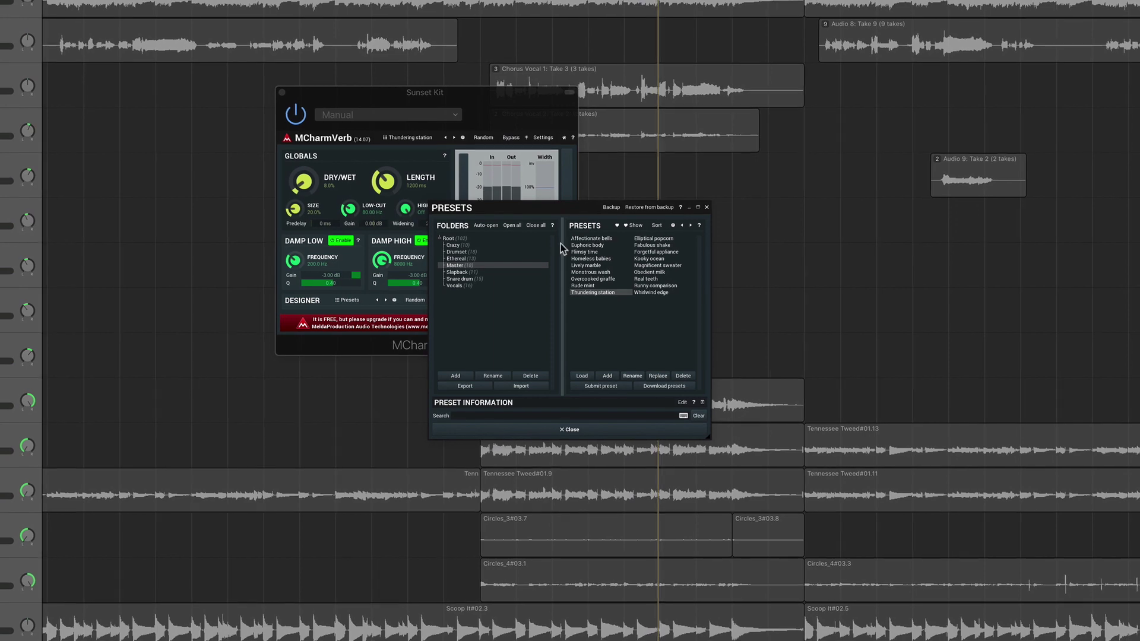
pyautogui.click(459, 278)
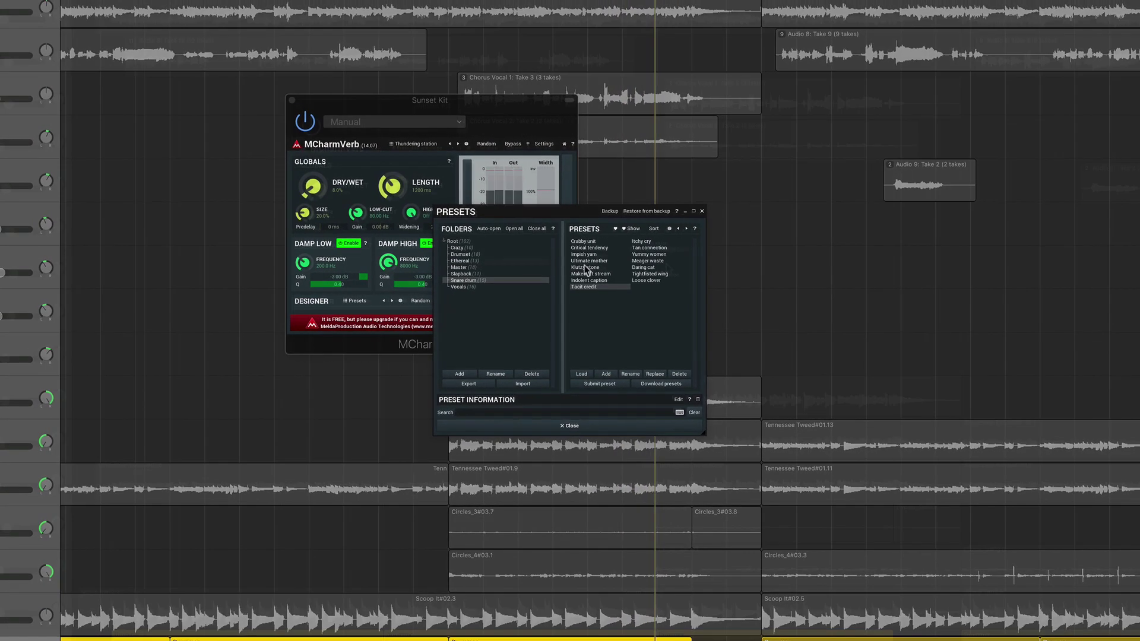
pyautogui.click(465, 260)
pyautogui.click(652, 248)
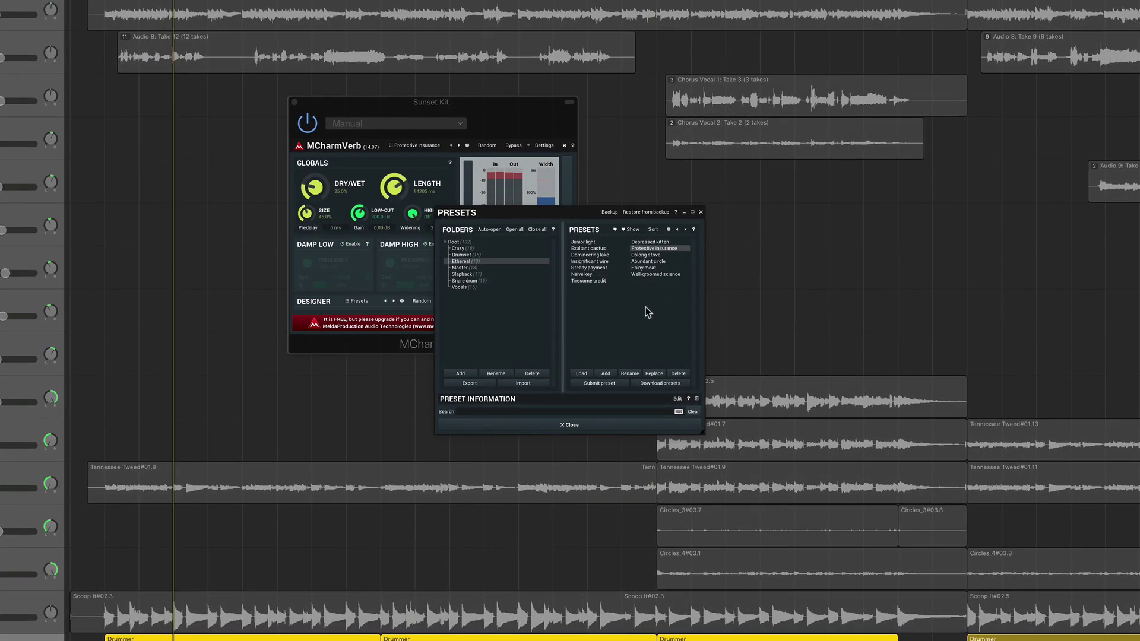
pyautogui.click(651, 261)
# Try the Drumset folder's Vicious dogs preset, then settle on Megadrum squad.
pyautogui.click(456, 253)
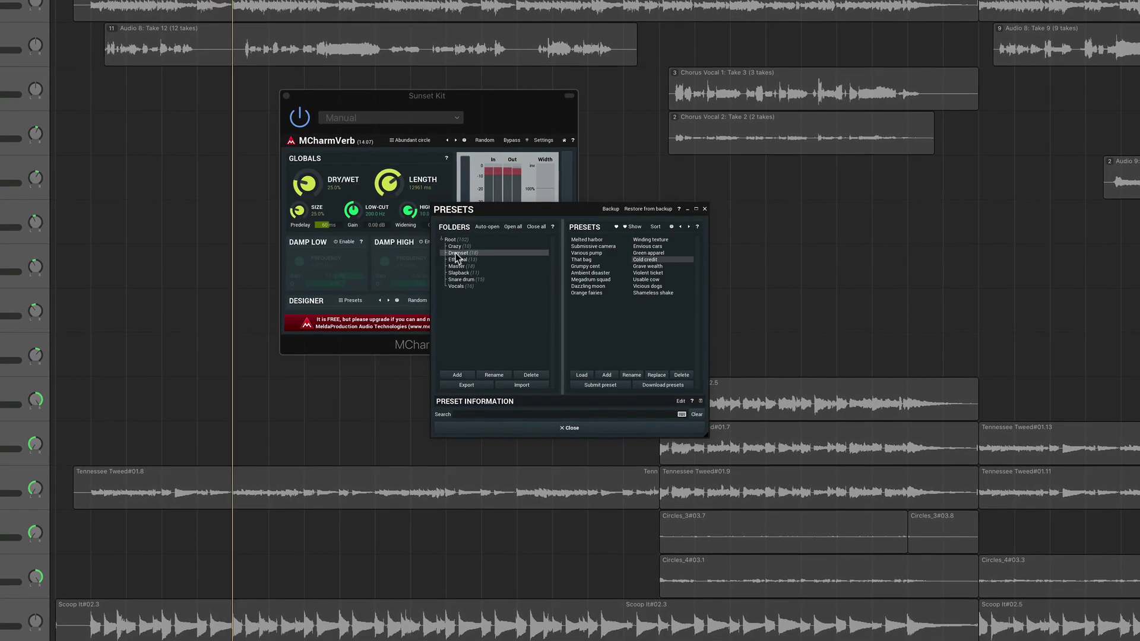
pyautogui.click(653, 286)
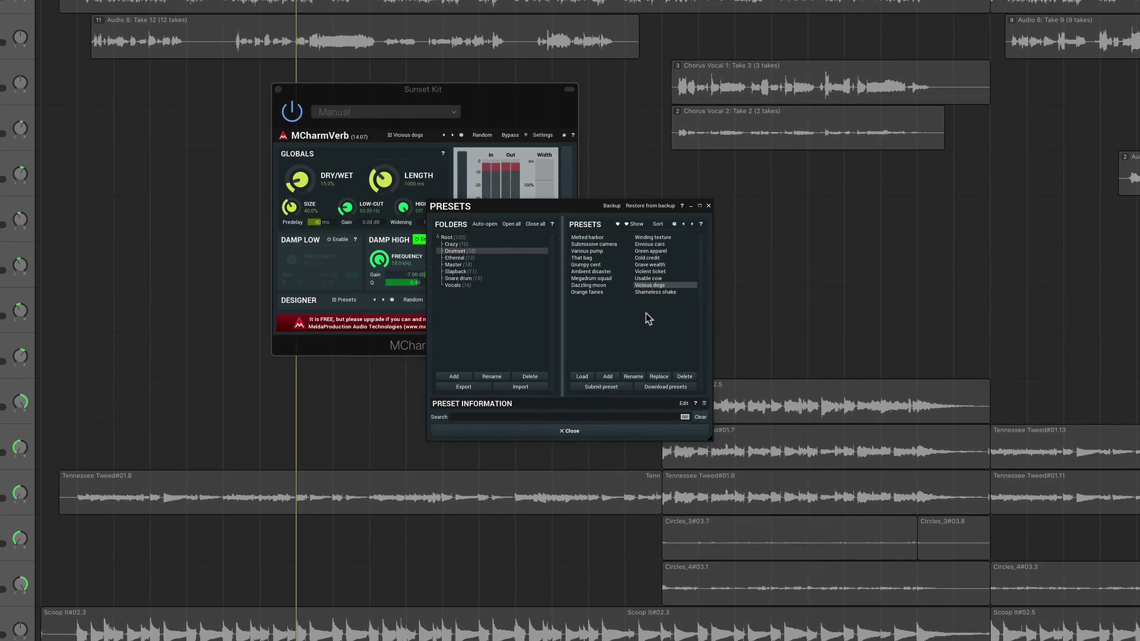
pyautogui.click(596, 278)
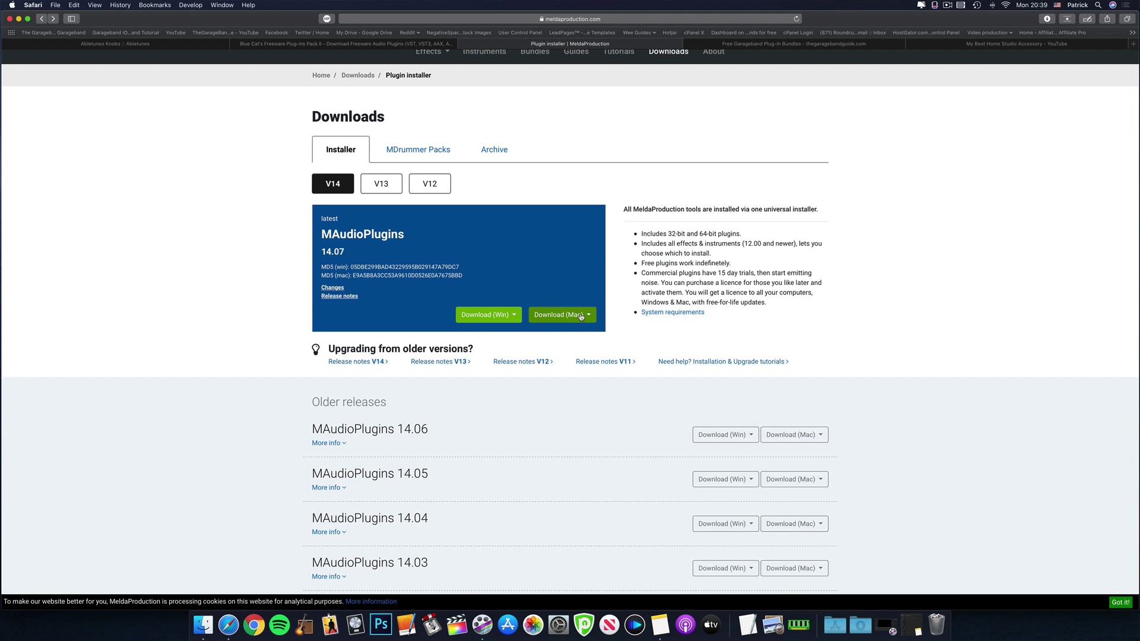
# Download the MAudioPlugins 14.07 Mac installer from Mirror 1.
pyautogui.click(581, 317)
pyautogui.click(584, 336)
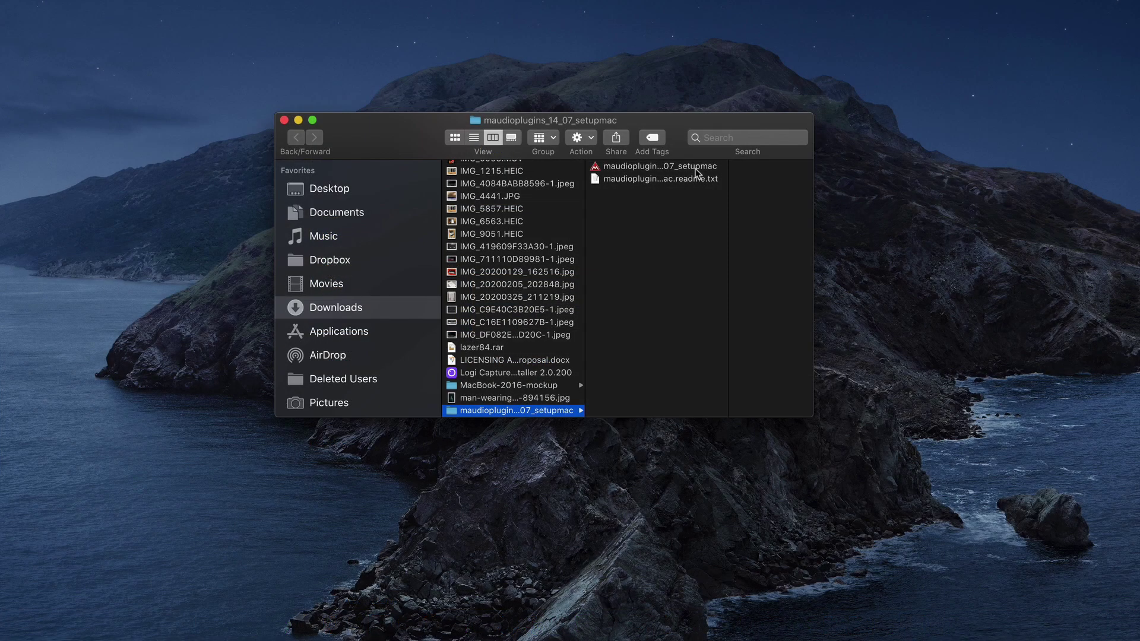
pyautogui.press('Right')
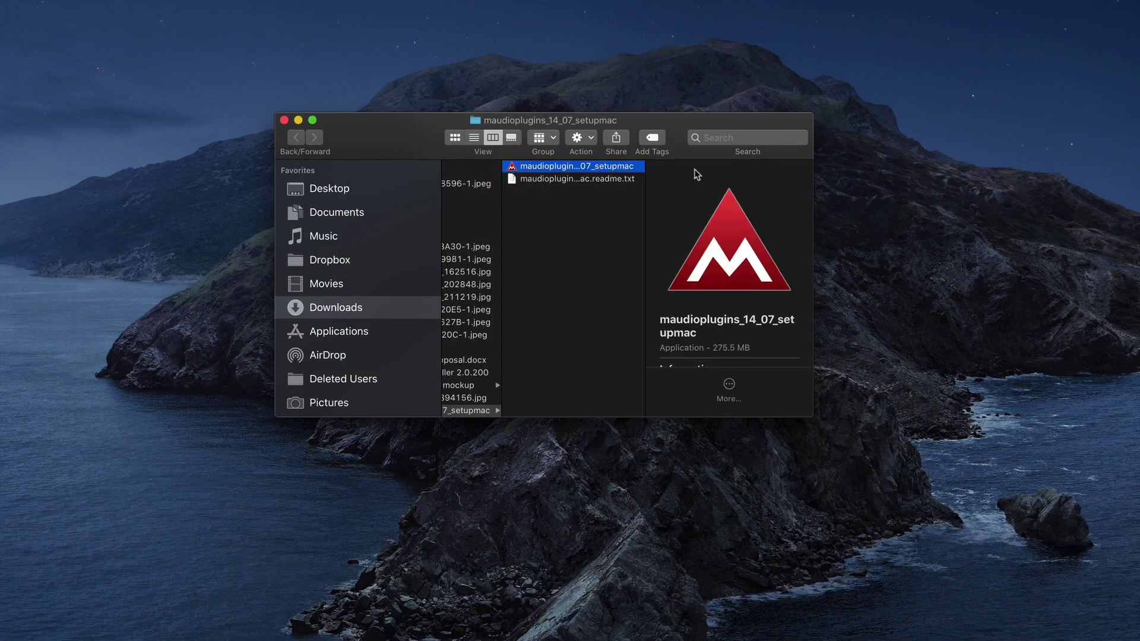
# Launch maudioplugins_14_07_setupmac, allow it past Gatekeeper, and enter the admin password.
pyautogui.press('super+o')
pyautogui.click(688, 271)
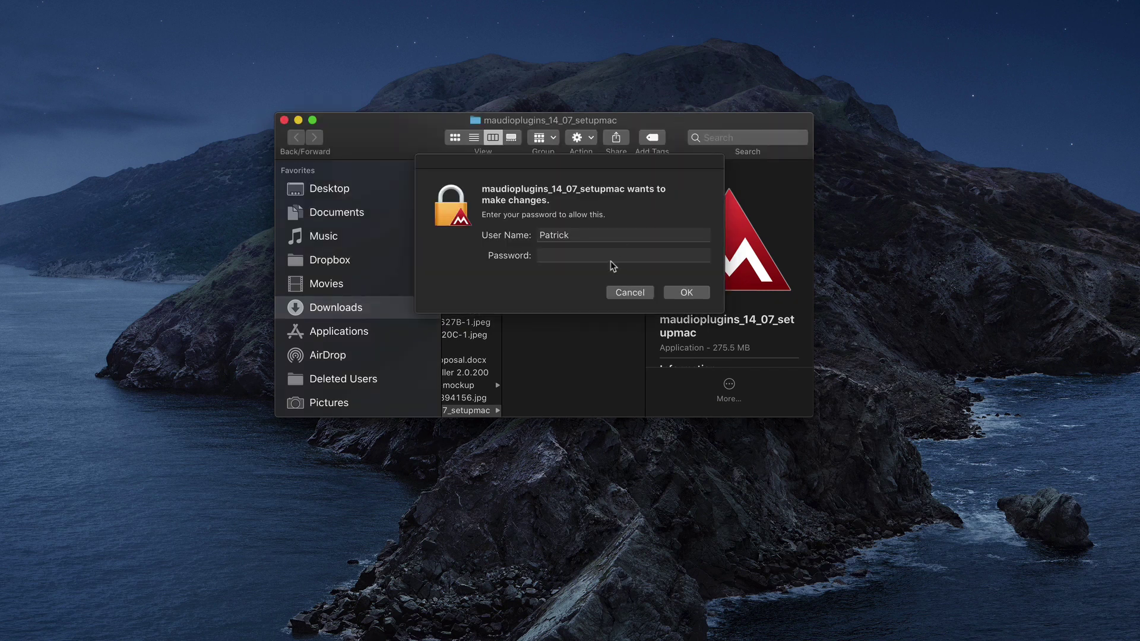
pyautogui.click(615, 254)
pyautogui.write('••••')
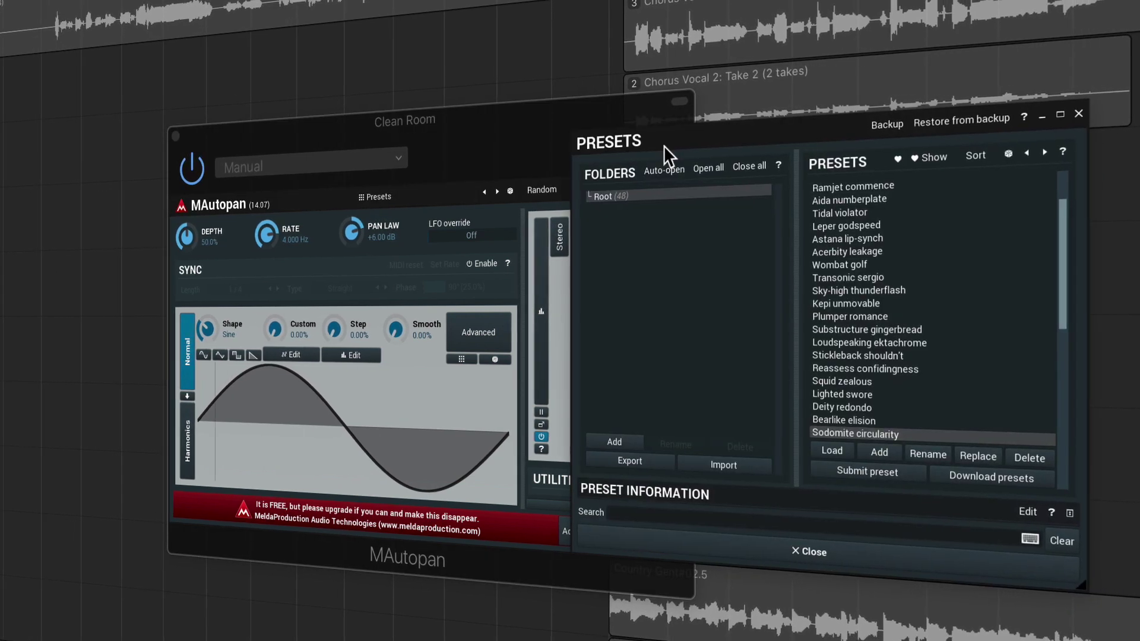
# Choose Tidal violator from MAutopan's preset list on Clean Room.
pyautogui.click(846, 212)
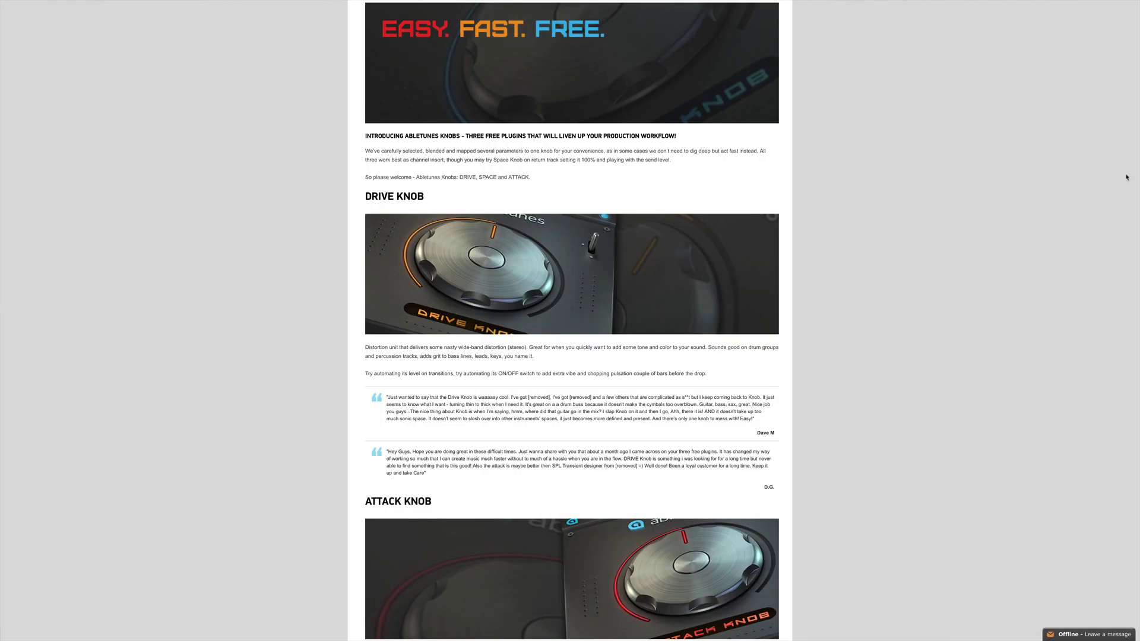
# Scroll the Abletunes Knobs page down to the Drive Knob and Attack Knob sections.
pyautogui.scroll(-3, 1126, 177)
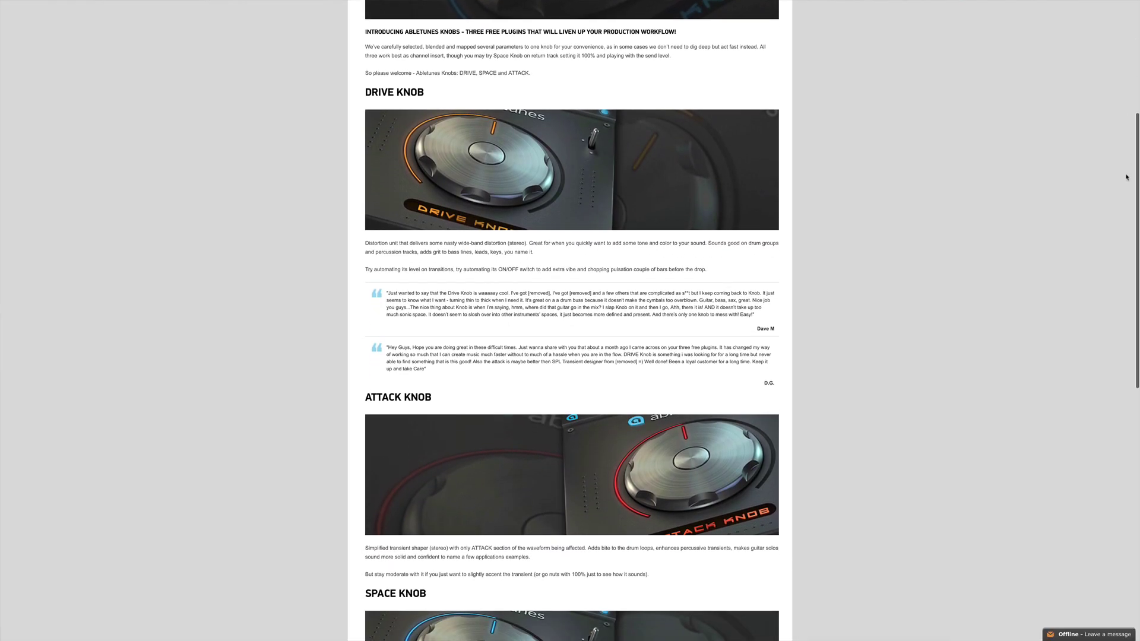
pyautogui.scroll(-2, 1127, 177)
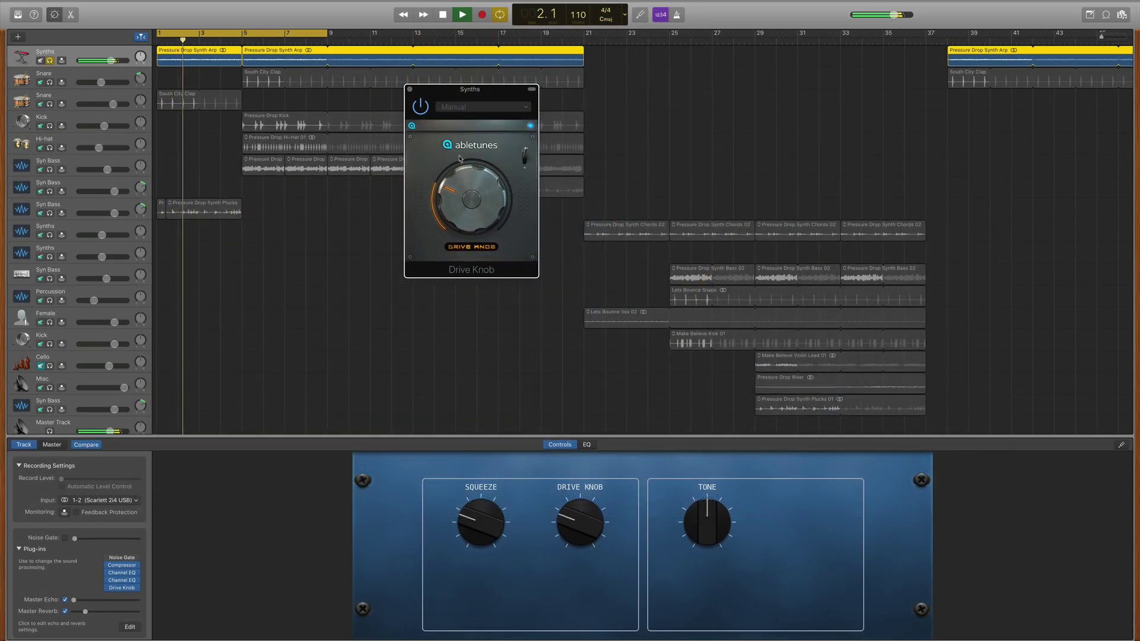
# Set Synths to -2.5 dB, Drive Knob near 12 o'clock, then compare it bypassed and on.
pyautogui.moveTo(111, 61); pyautogui.dragTo(102, 60)
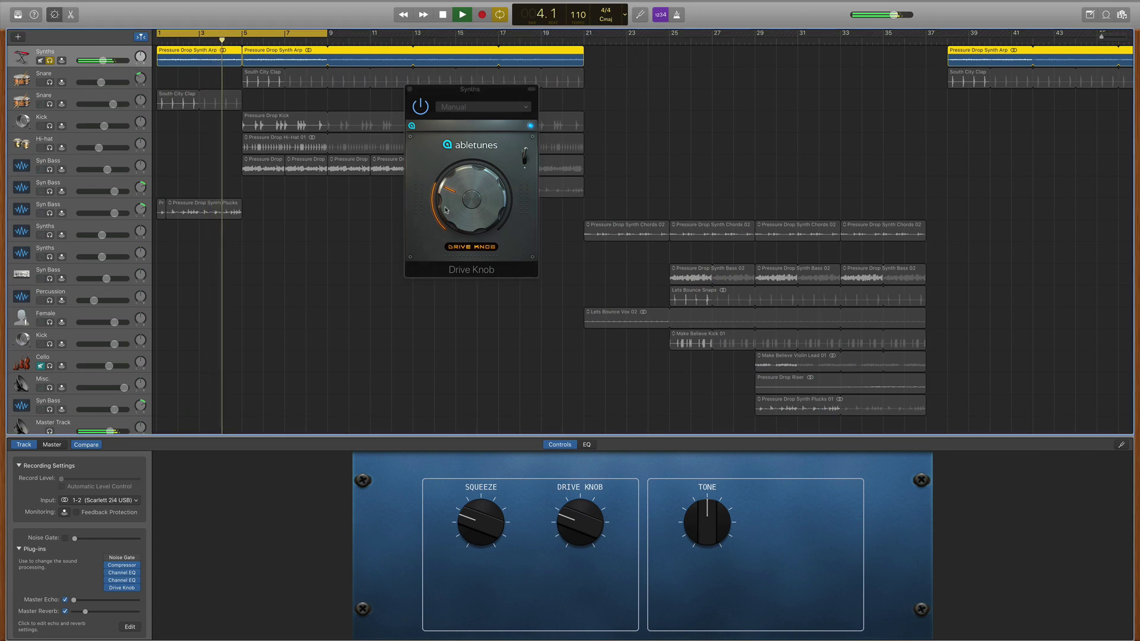
pyautogui.moveTo(446, 209); pyautogui.dragTo(447, 197)
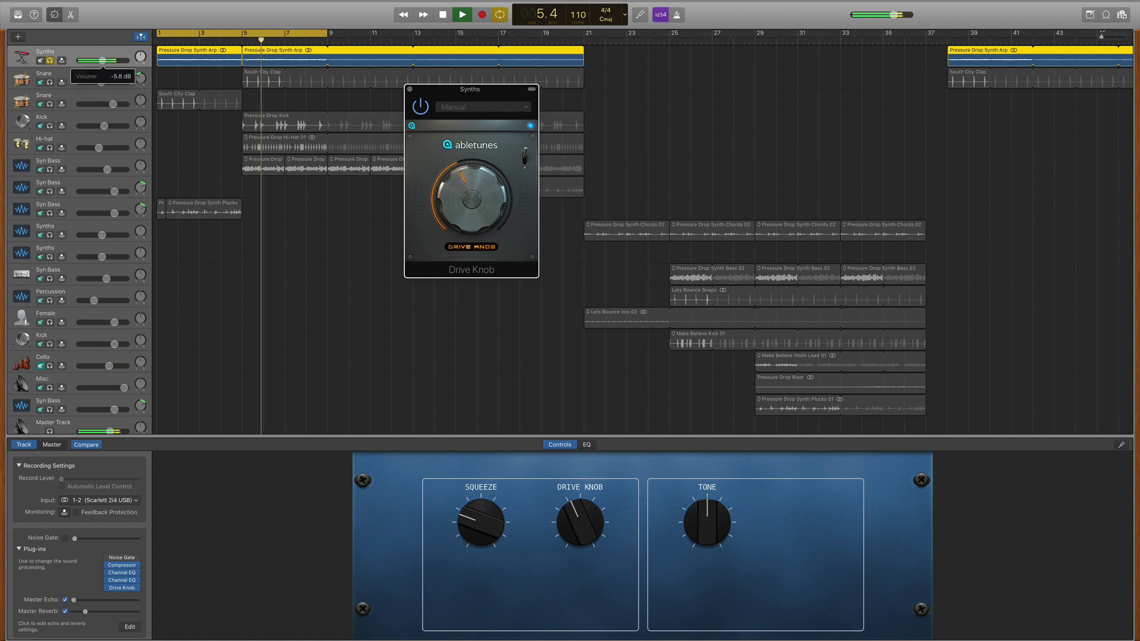
pyautogui.moveTo(90, 60); pyautogui.dragTo(90, 60)
pyautogui.moveTo(456, 215); pyautogui.dragTo(457, 203)
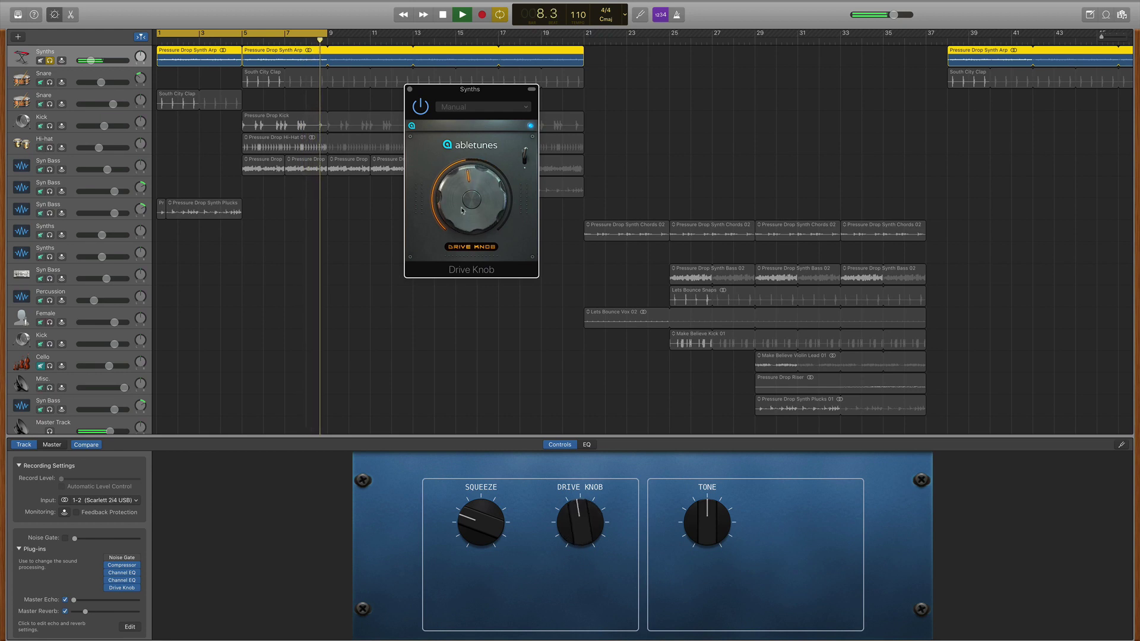
pyautogui.click(422, 109)
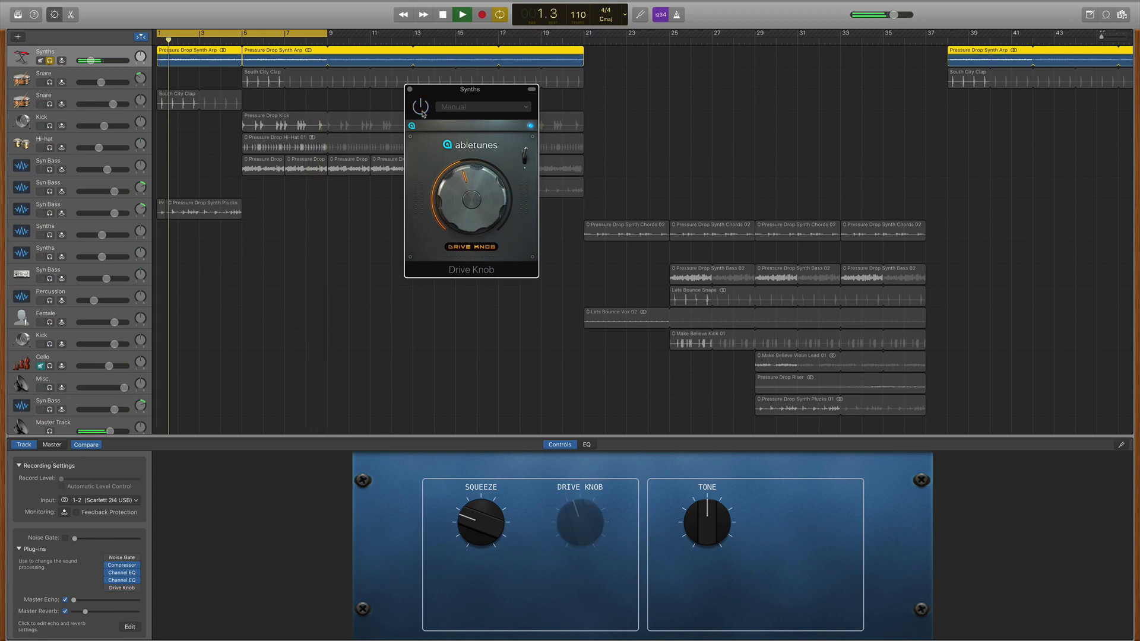
pyautogui.click(422, 109)
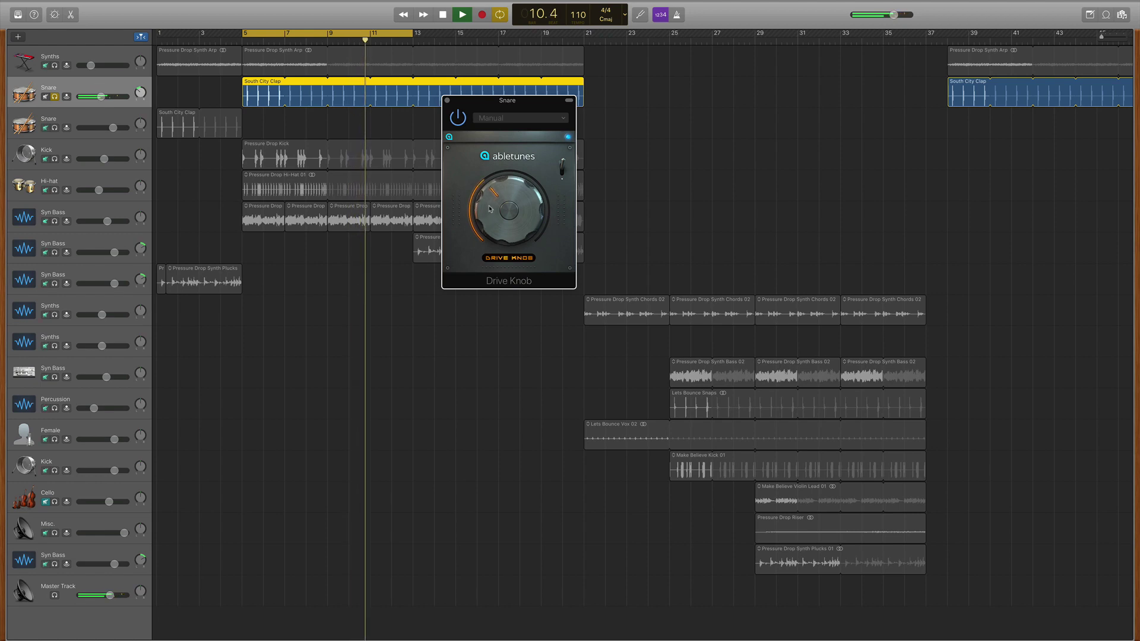
# Raise the Snare's drive, unsolo it, set its volume to -12.0 dB, and bypass the Drive Knob.
pyautogui.moveTo(488, 216); pyautogui.dragTo(490, 200)
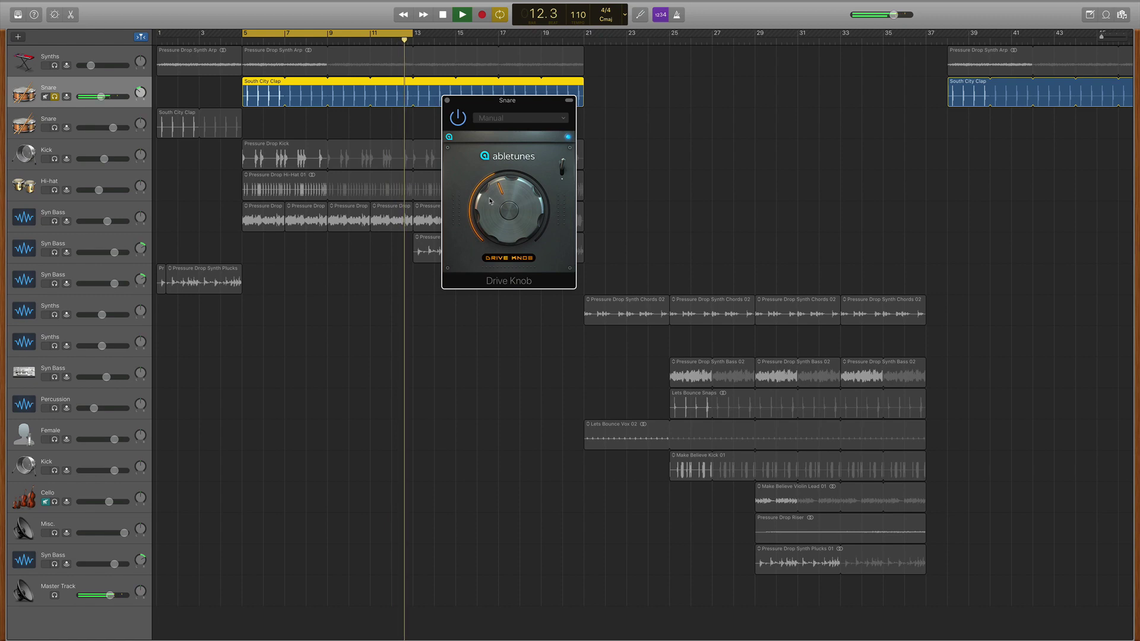
pyautogui.moveTo(490, 200); pyautogui.dragTo(499, 152)
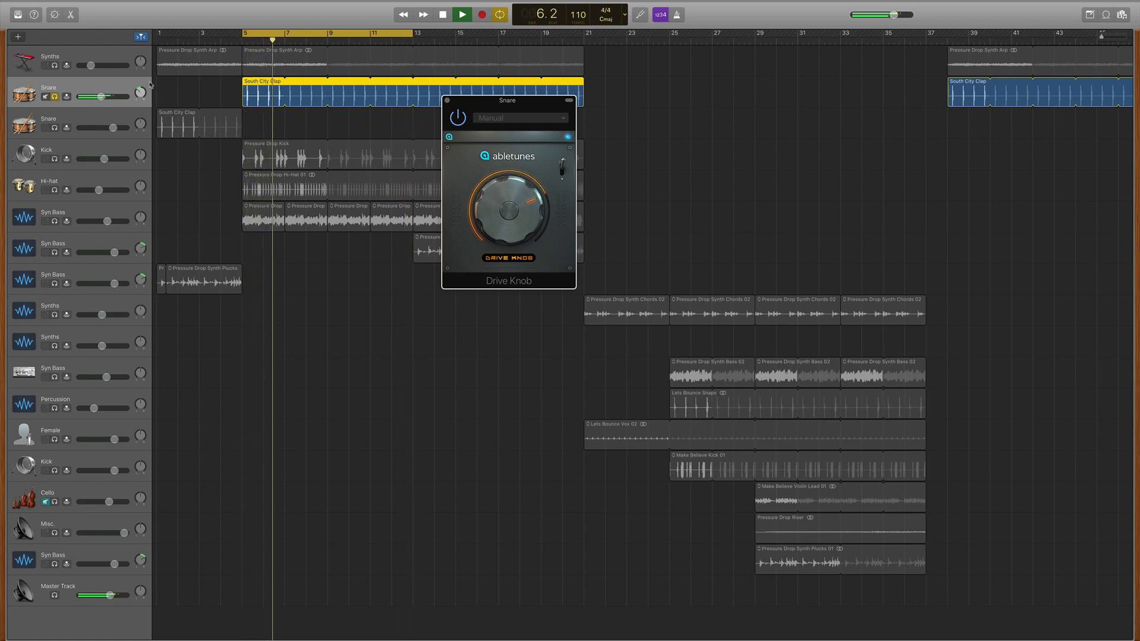
pyautogui.click(54, 97)
pyautogui.moveTo(94, 97); pyautogui.dragTo(100, 97)
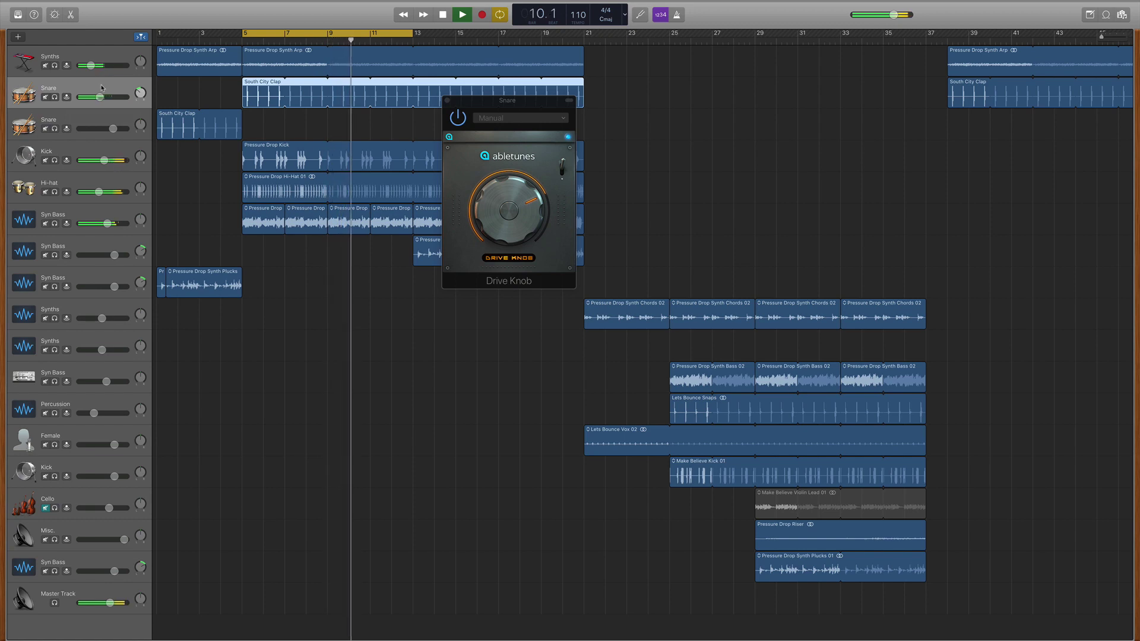
pyautogui.click(458, 118)
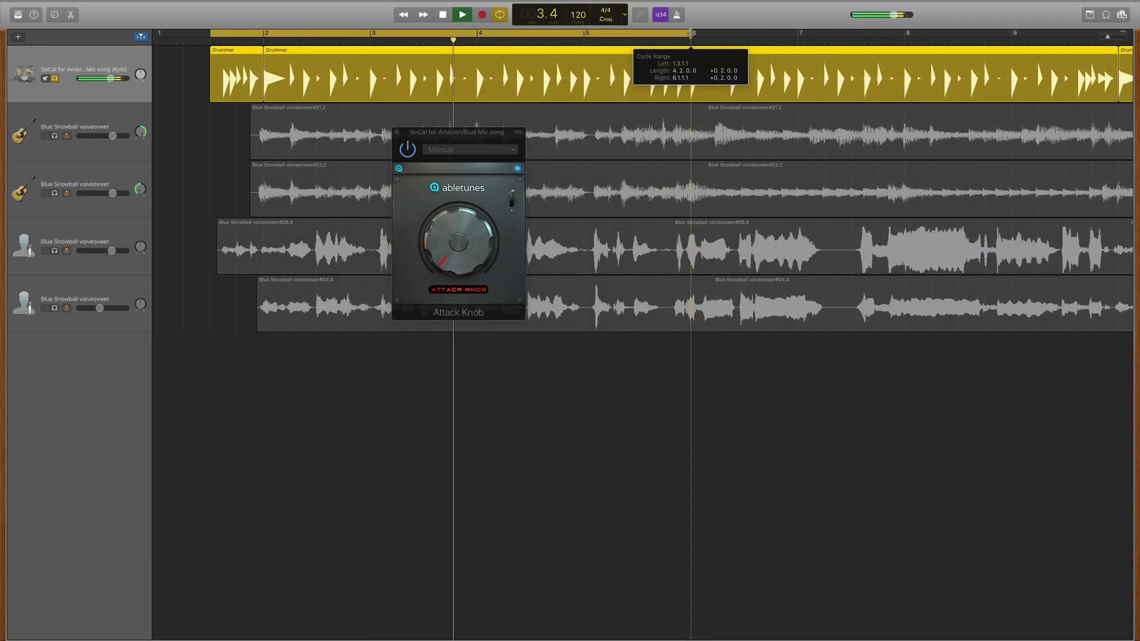
# Extend the cycle to bar 8, then compare drums with Attack Knob bypassed and on, raised to about 1 o'clock.
pyautogui.moveTo(689, 34); pyautogui.dragTo(901, 33)
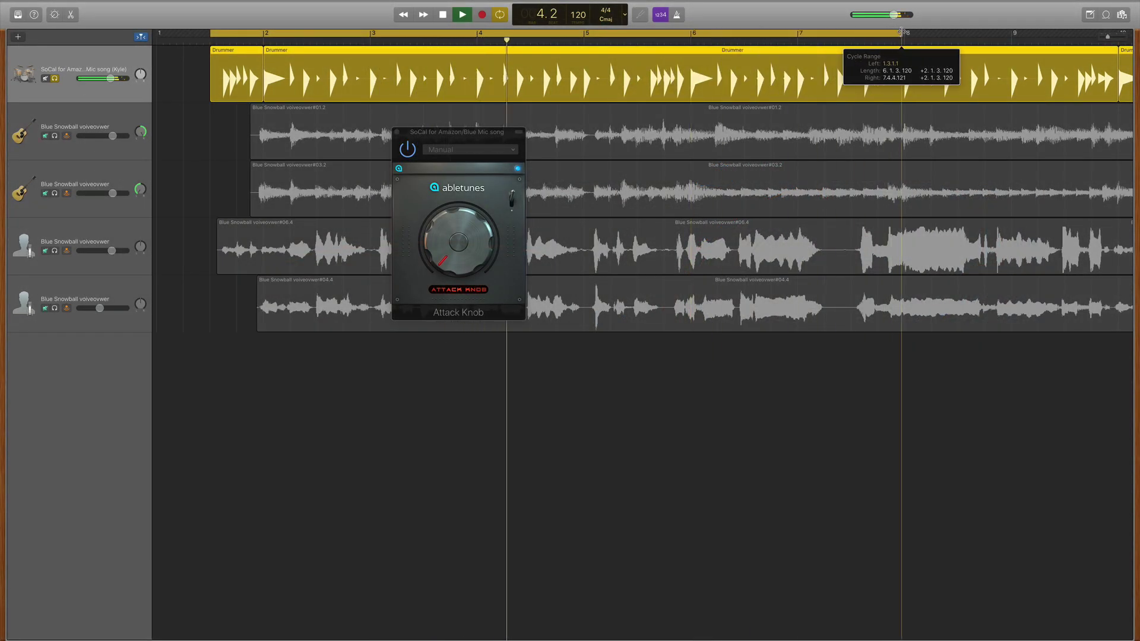
pyautogui.moveTo(447, 238); pyautogui.dragTo(450, 208)
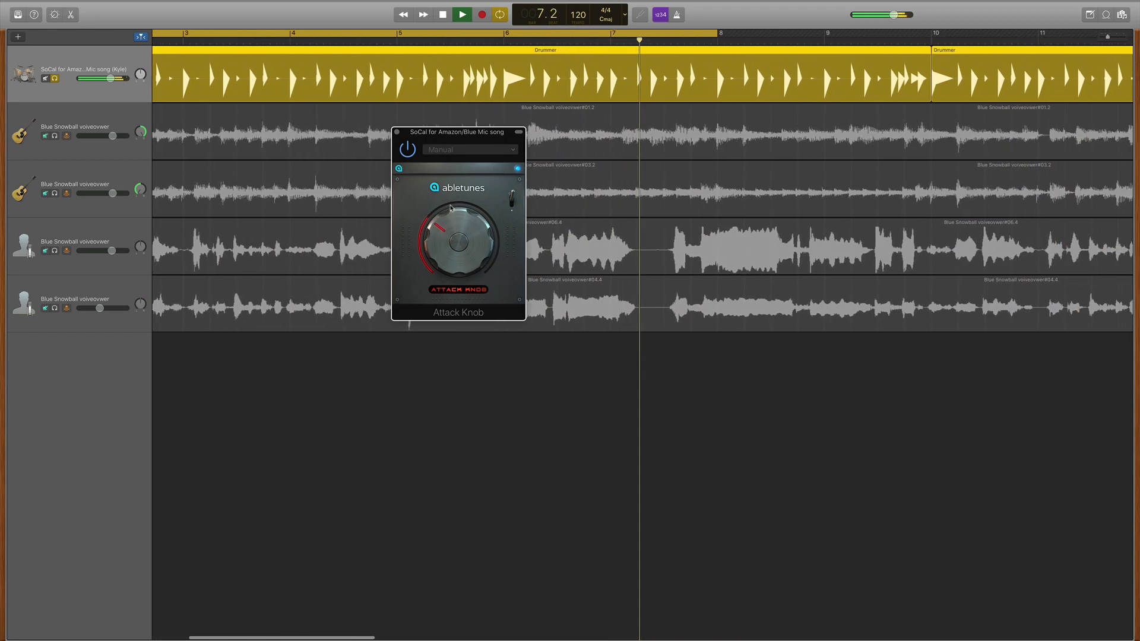
pyautogui.click(408, 150)
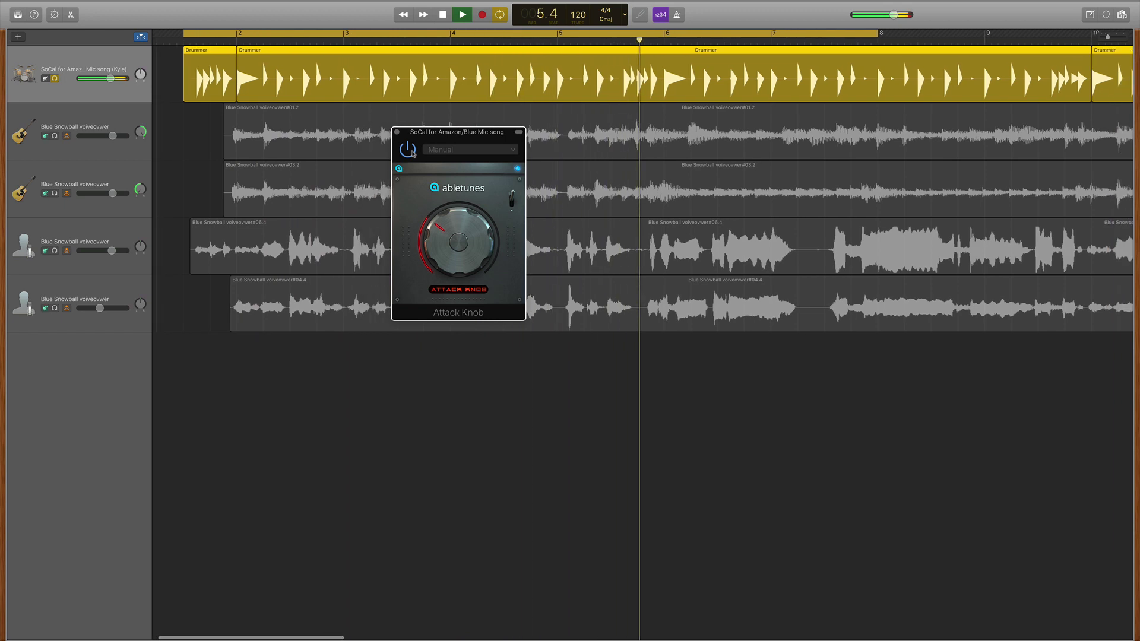
pyautogui.click(413, 153)
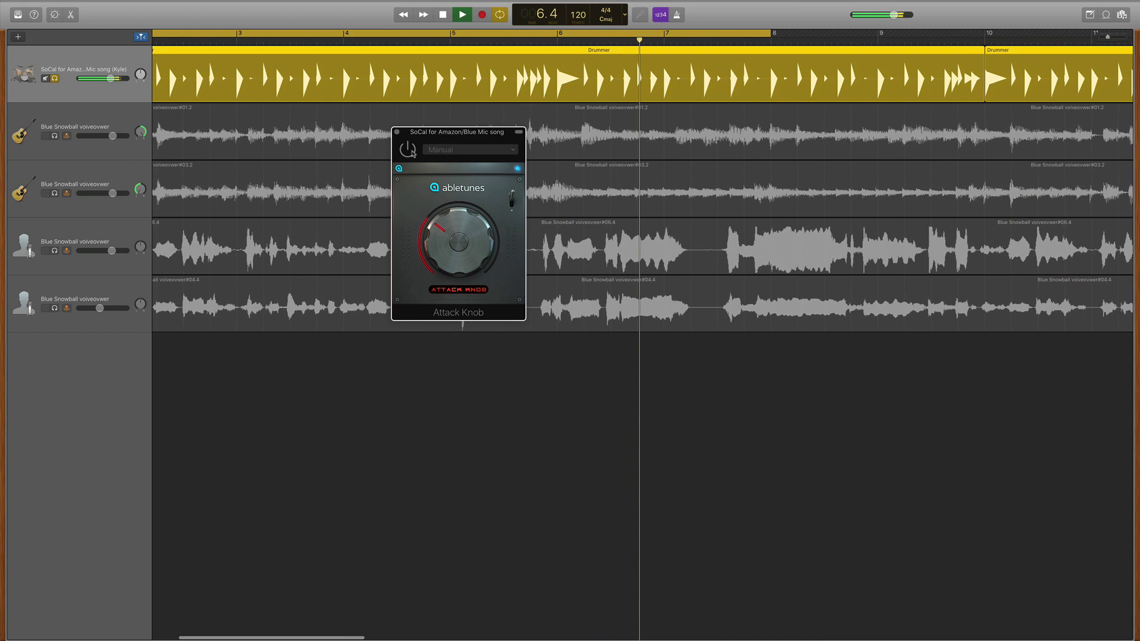
pyautogui.moveTo(445, 267); pyautogui.dragTo(444, 229)
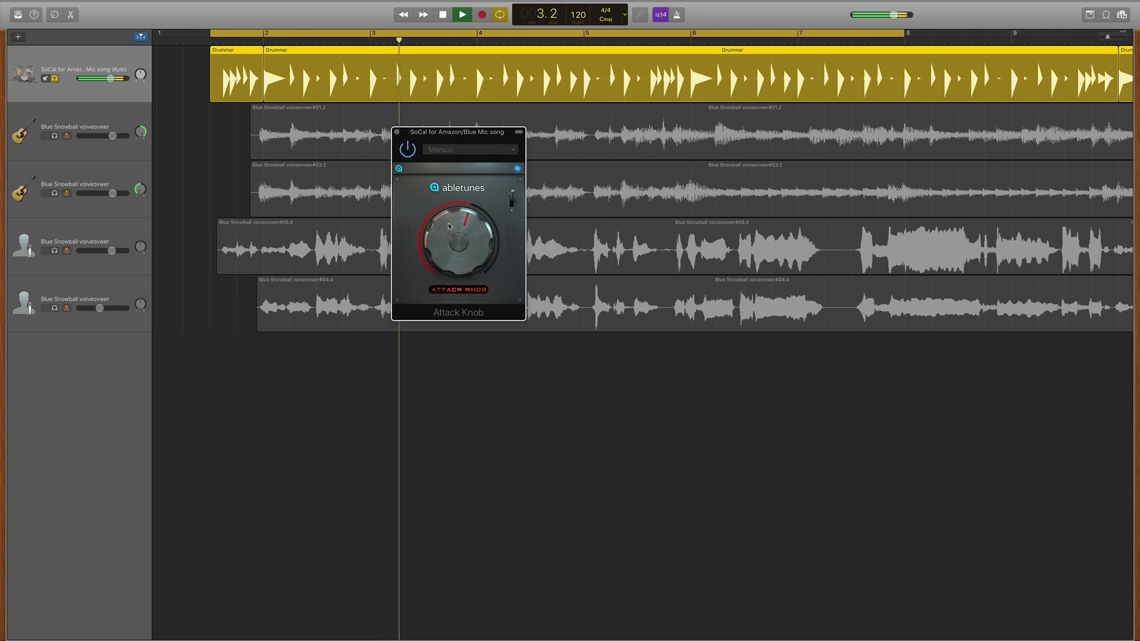
# Unsolo the drummer to hear the full mix, then re-solo it from the start and lower the attack slightly.
pyautogui.click(54, 78)
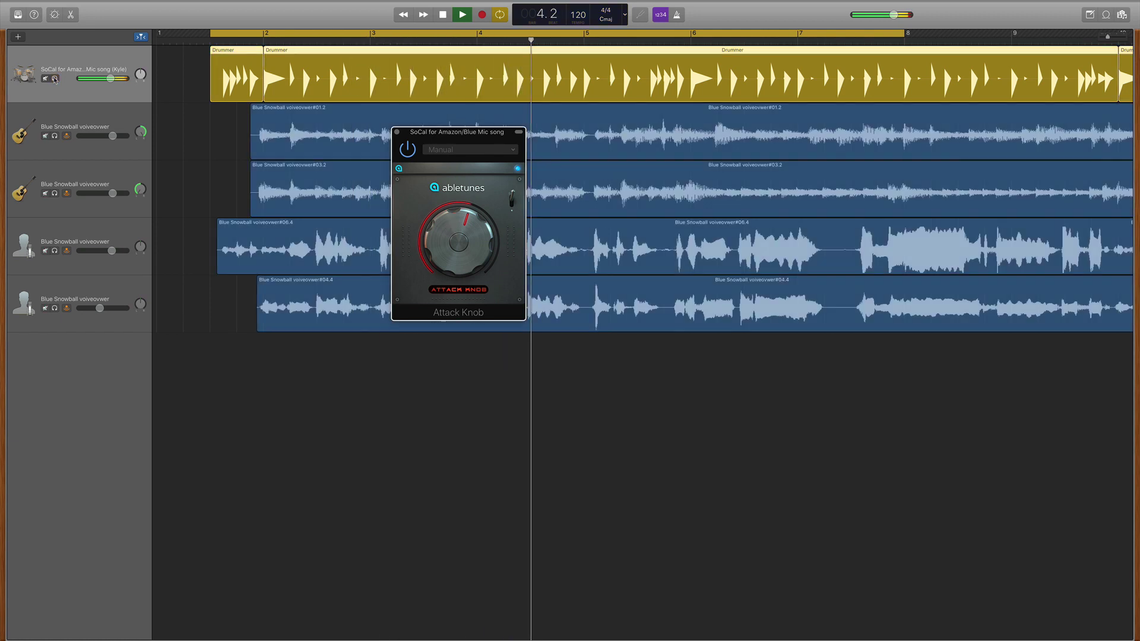
pyautogui.click(408, 149)
pyautogui.press('Return')
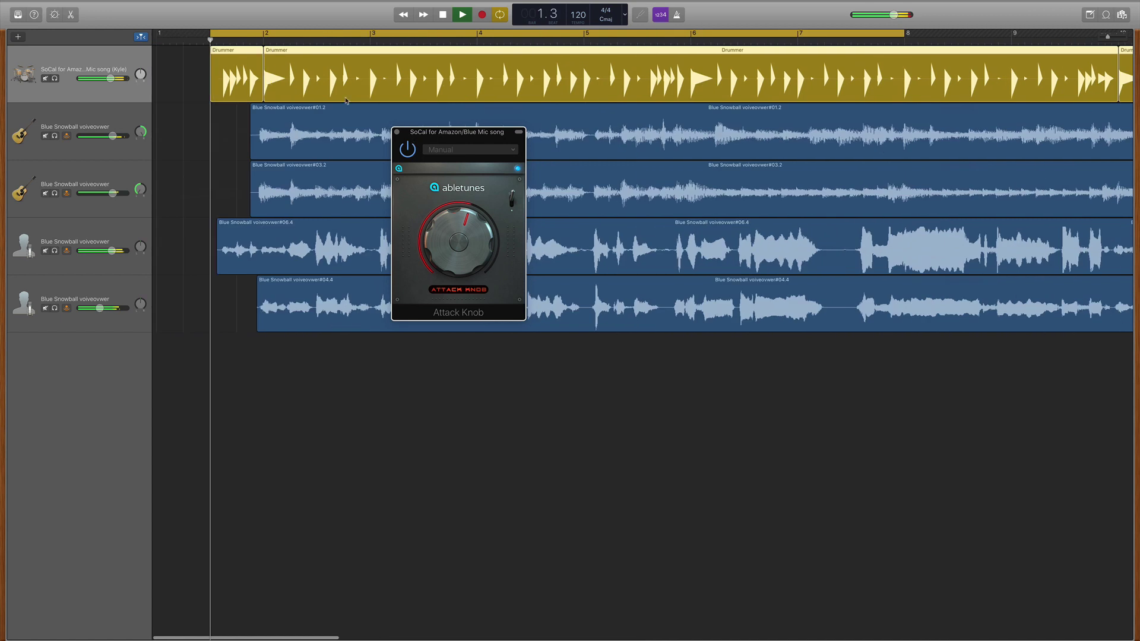
pyautogui.click(55, 78)
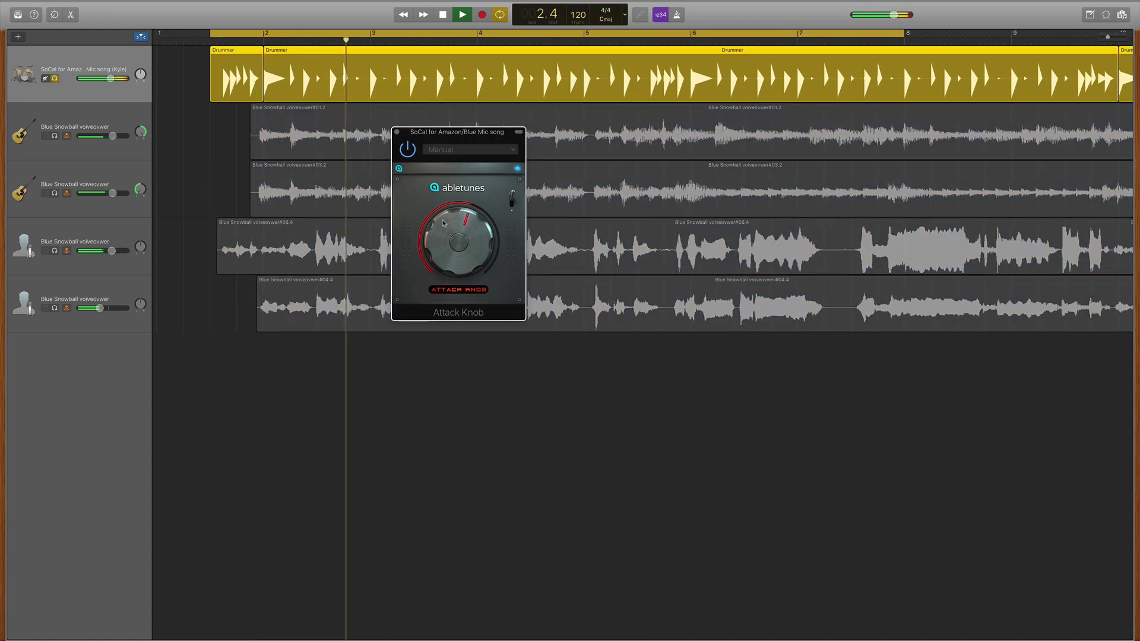
pyautogui.moveTo(443, 224); pyautogui.dragTo(440, 256)
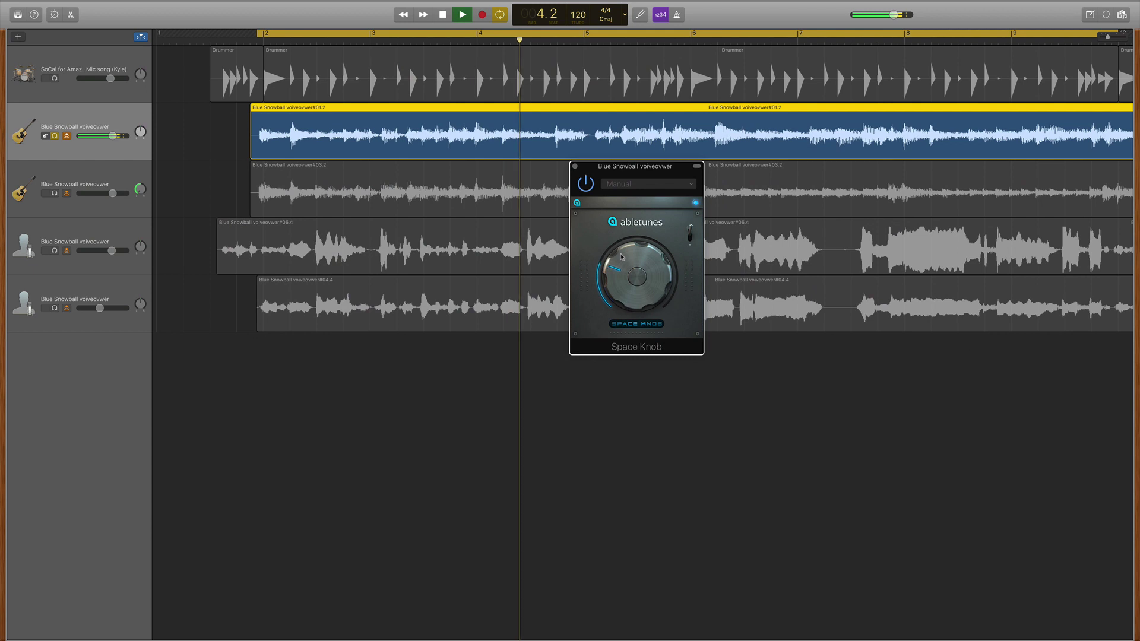
# Raise the voiceover's Space Knob reverb past halfway, then pull it back down a little.
pyautogui.moveTo(621, 256); pyautogui.dragTo(628, 217)
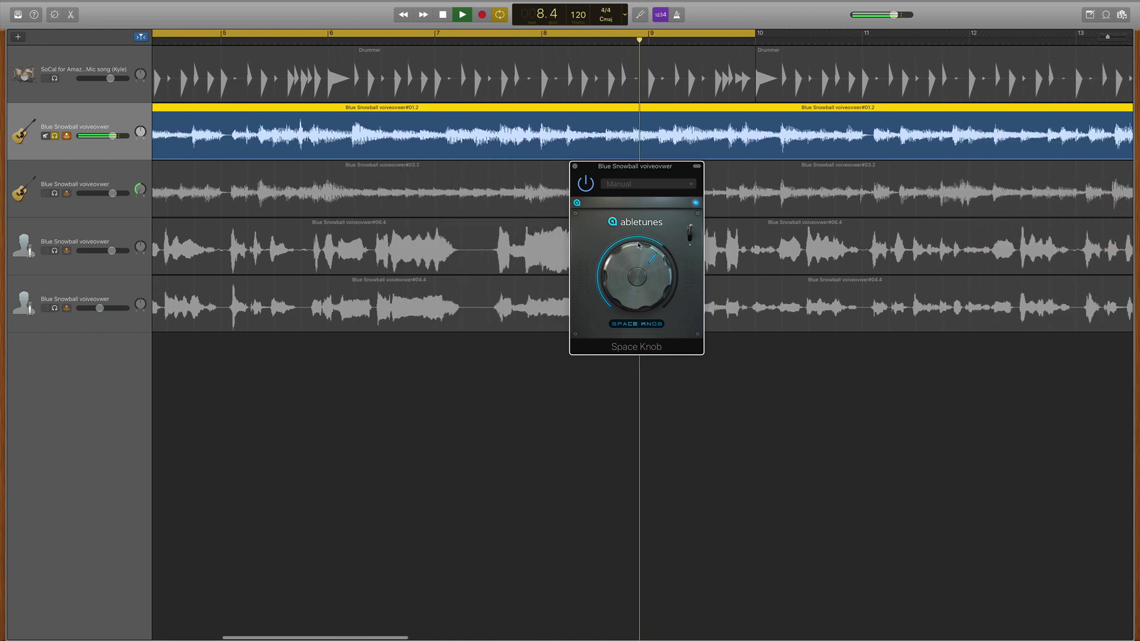
pyautogui.moveTo(637, 256); pyautogui.dragTo(644, 222)
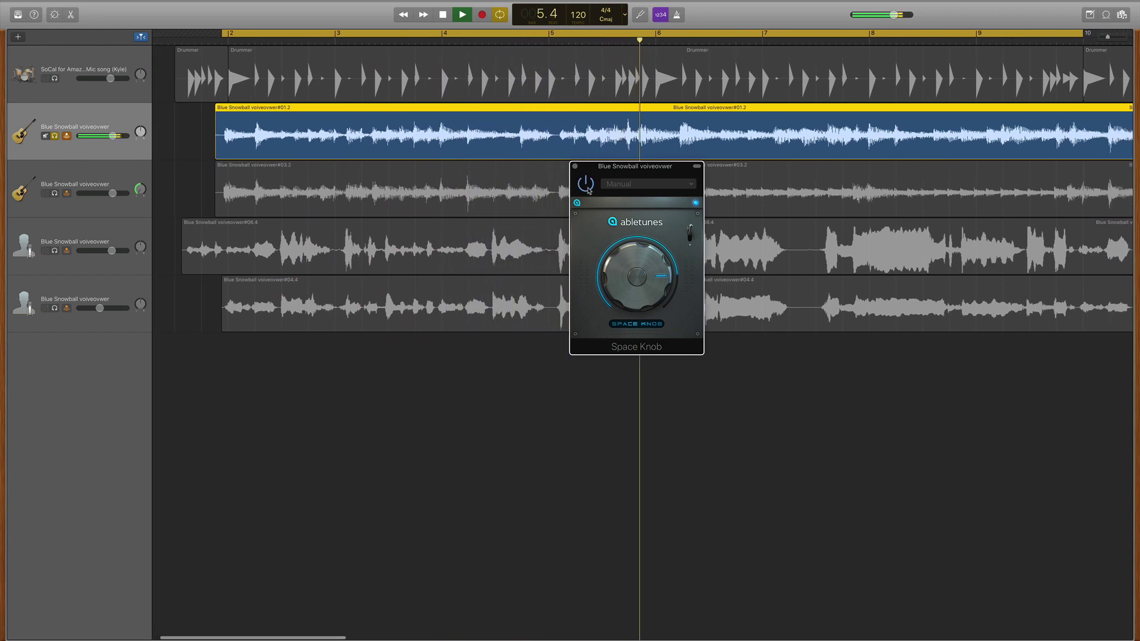
pyautogui.moveTo(632, 259); pyautogui.dragTo(623, 281)
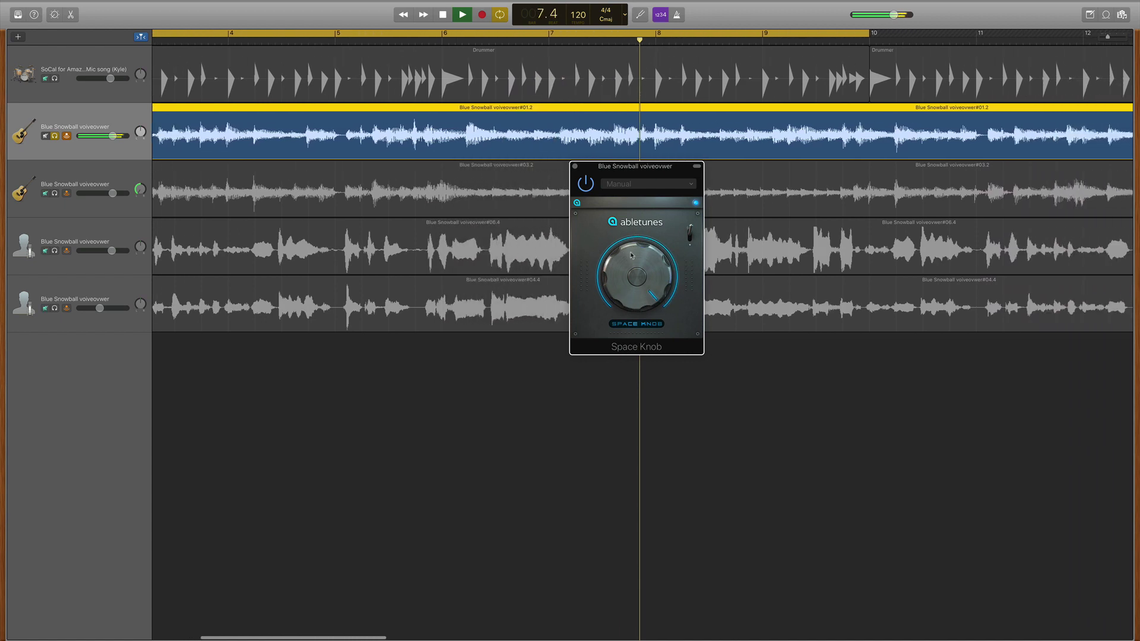
pyautogui.moveTo(635, 275); pyautogui.dragTo(615, 286)
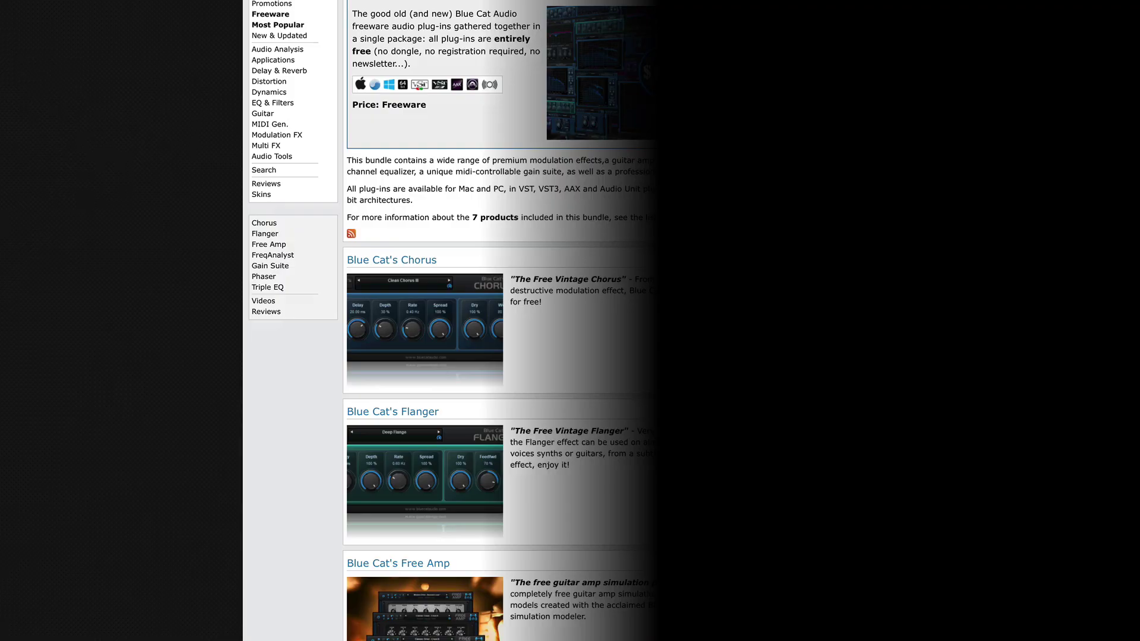
# Scroll down through the Blue Cat freeware plug-in list and back up.
pyautogui.scroll(-5, 570, 321)
pyautogui.scroll(-4, 570, 321)
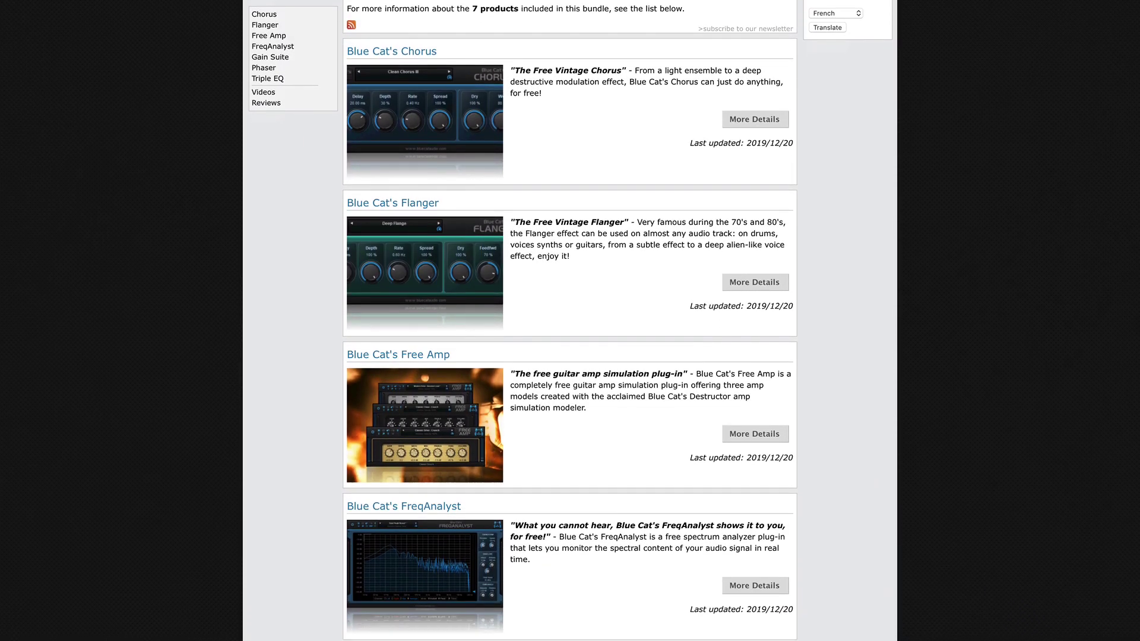
pyautogui.scroll(-1, 570, 321)
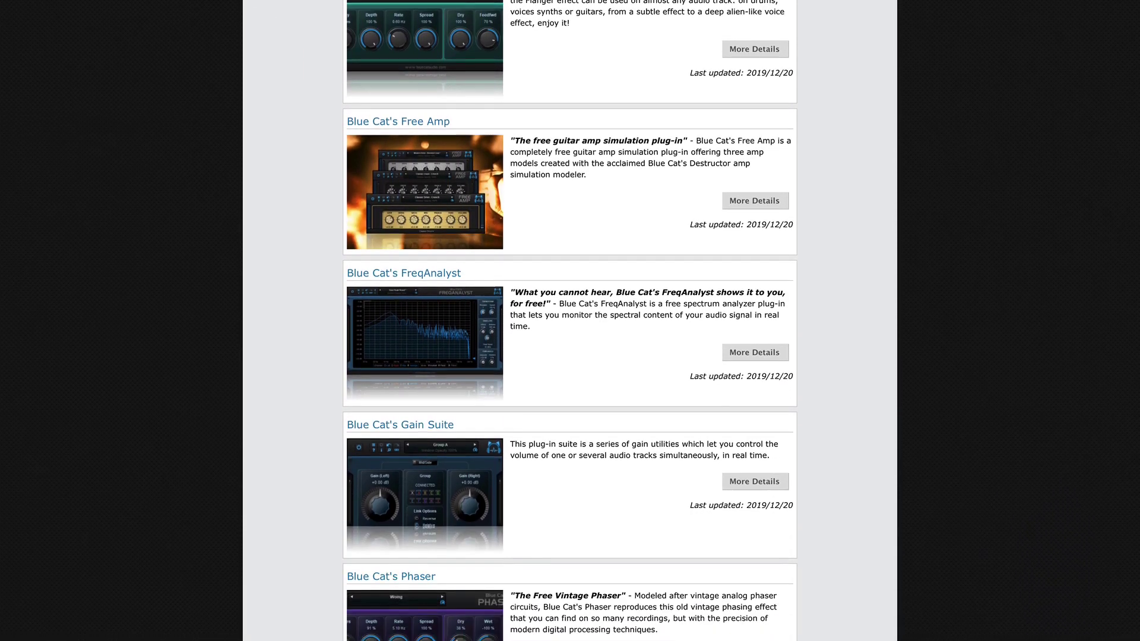
pyautogui.scroll(-4, 570, 321)
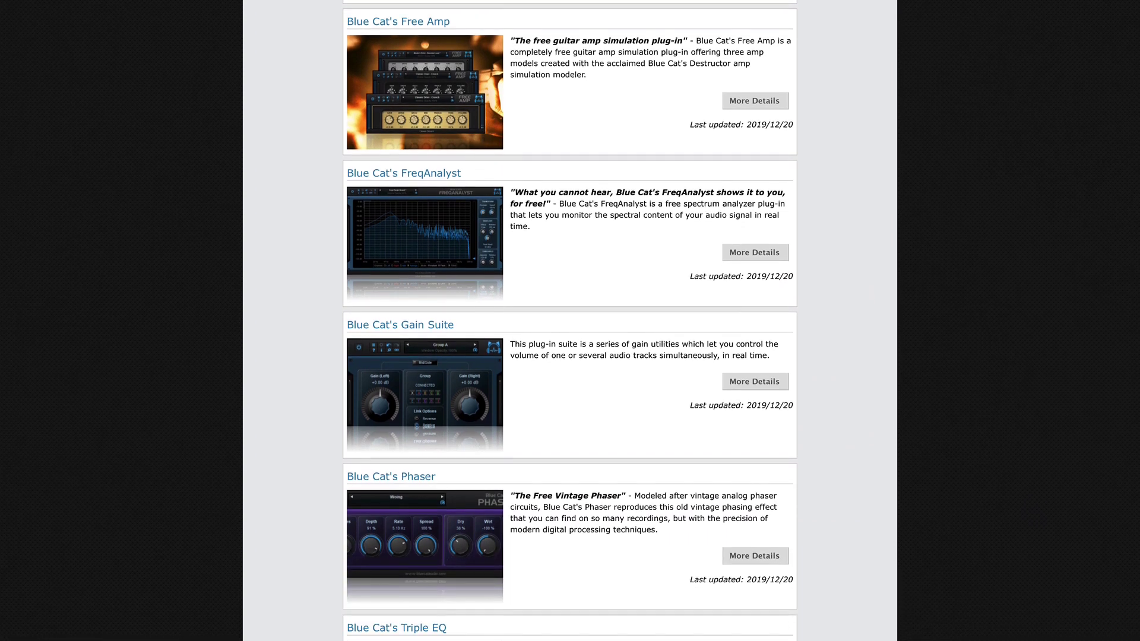
pyautogui.scroll(-2, 570, 320)
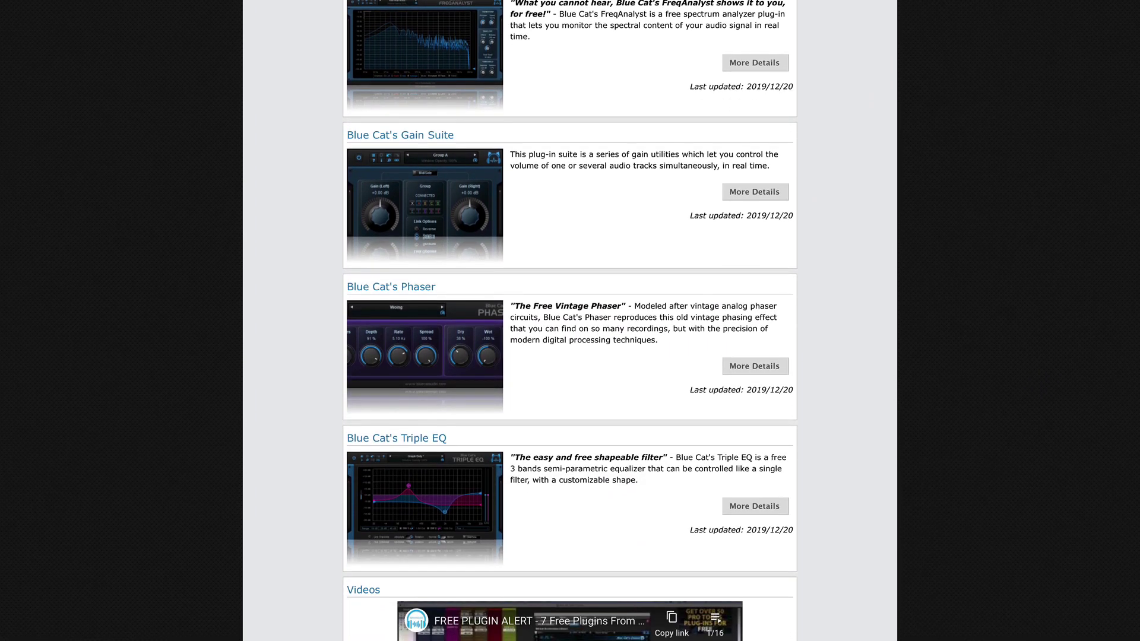
pyautogui.scroll(3, 570, 321)
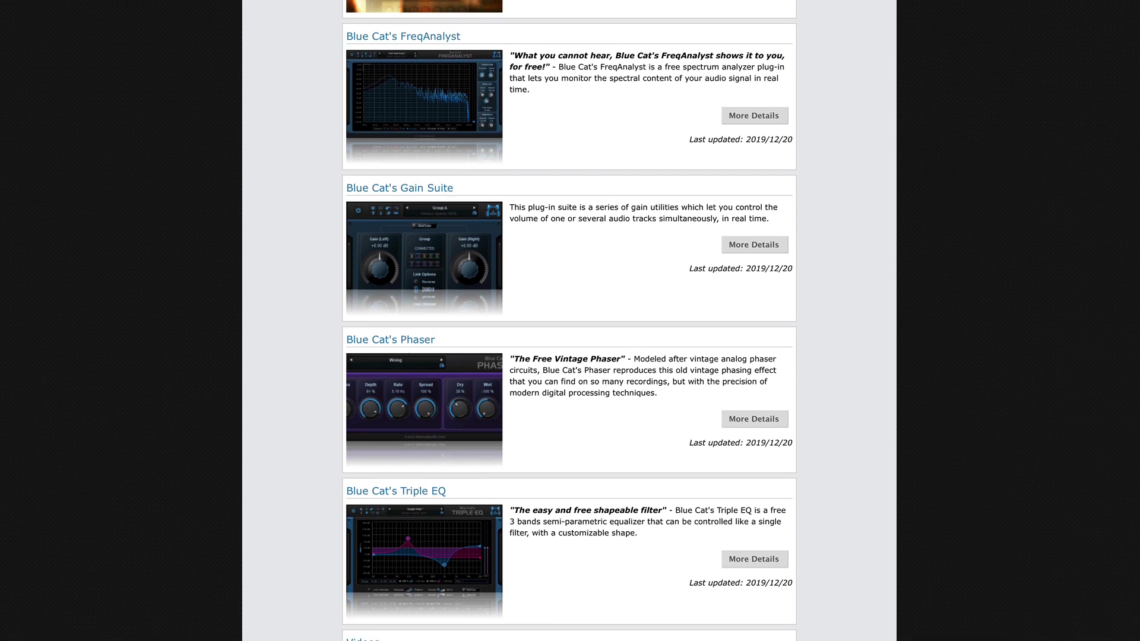
pyautogui.scroll(3, 570, 321)
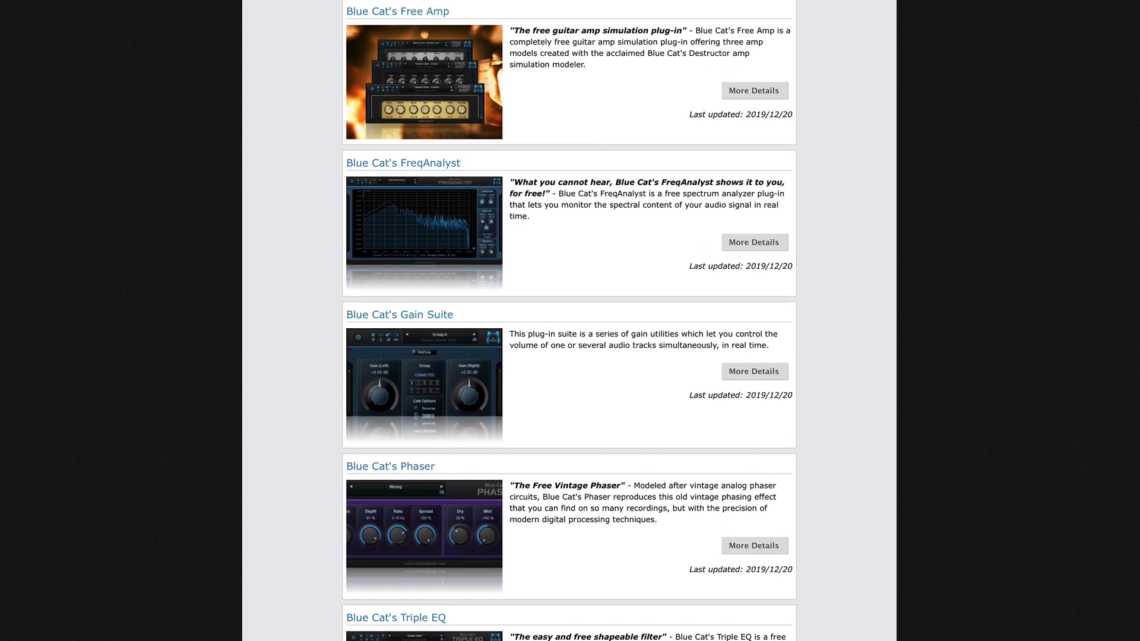
pyautogui.scroll(1, 570, 321)
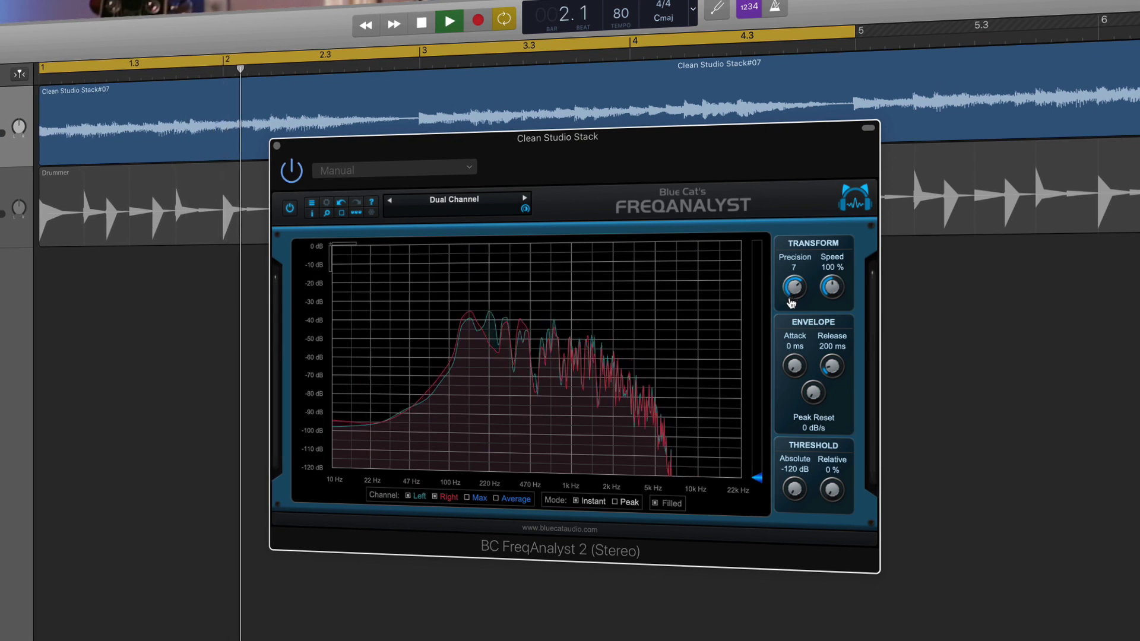
# Lower FreqAnalyst Precision to 4, then move Free Amp from Crunch to Classic Clean - Glassy.
pyautogui.moveTo(803, 306); pyautogui.dragTo(788, 319)
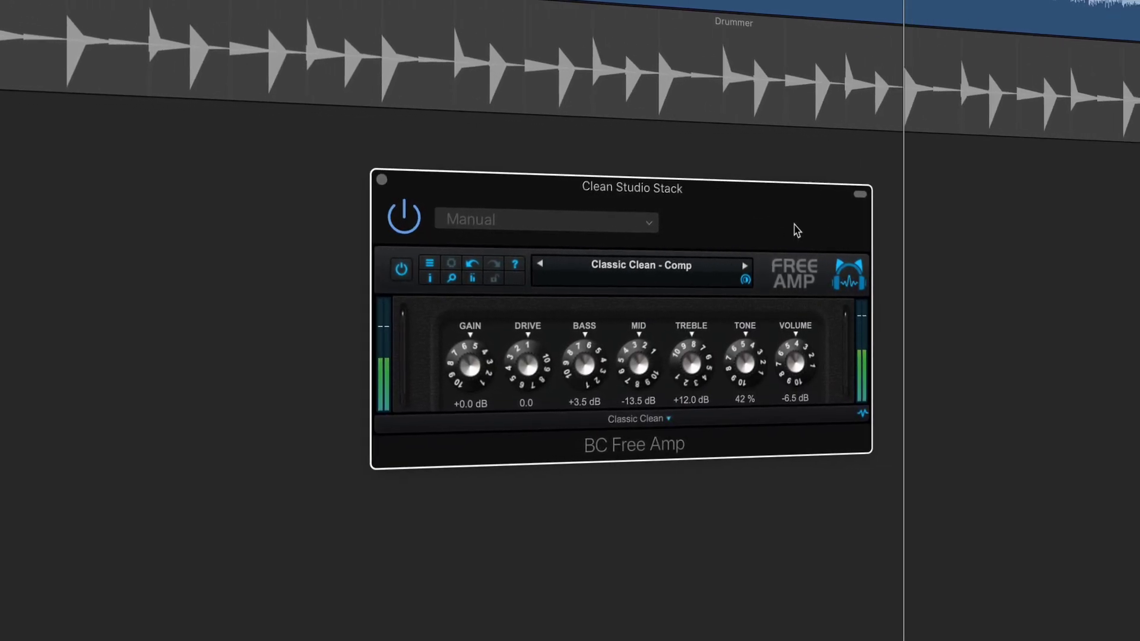
pyautogui.click(744, 265)
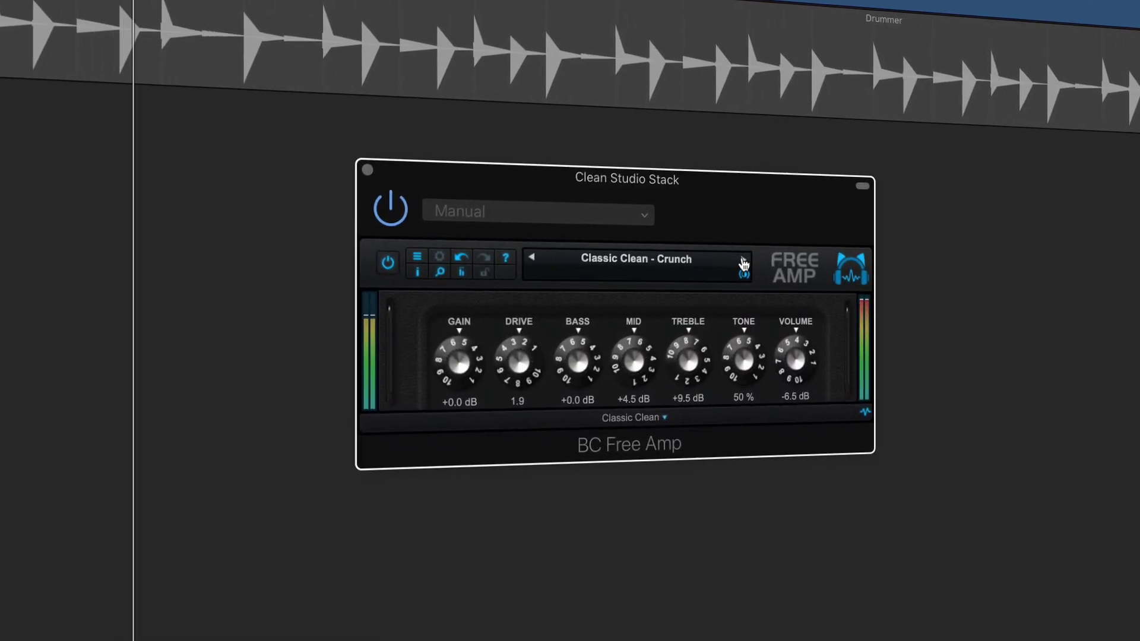
pyautogui.click(684, 260)
pyautogui.moveTo(710, 254)
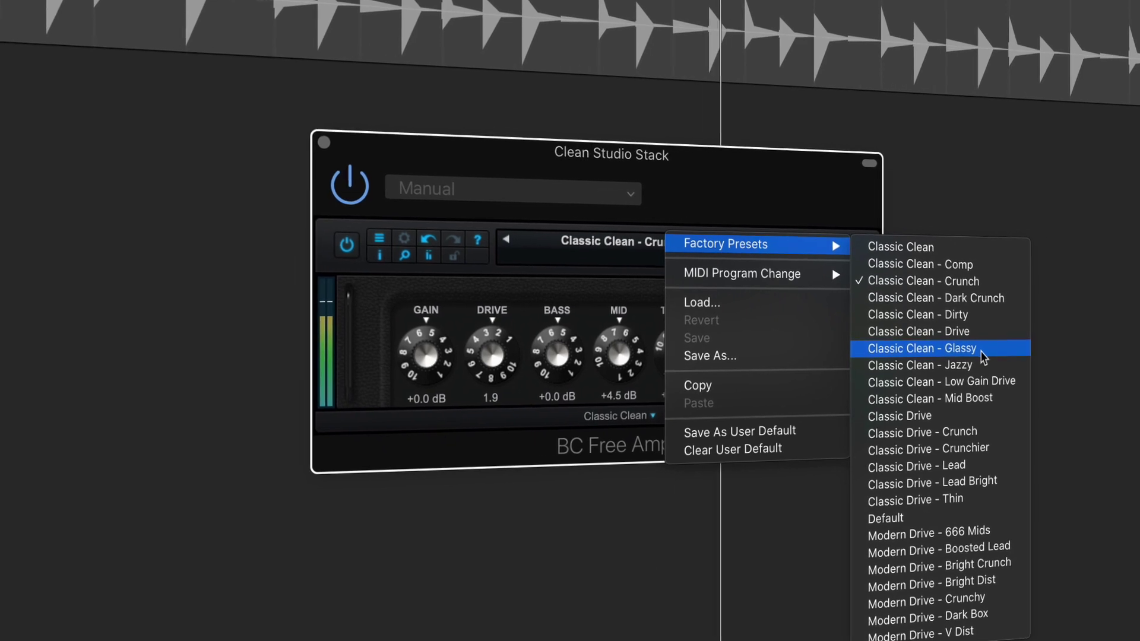
pyautogui.click(983, 349)
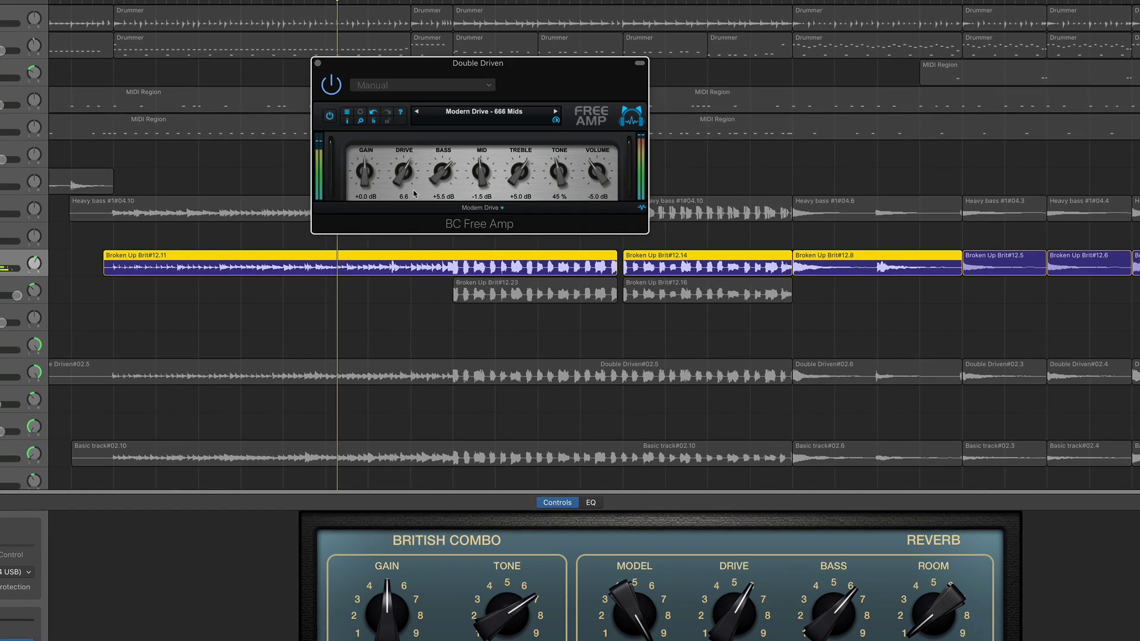
# Audition Free Amp's Modern Drive - Bright Dist and Crunchy presets, settling on Bright Crunch.
pyautogui.click(497, 116)
pyautogui.moveTo(534, 114)
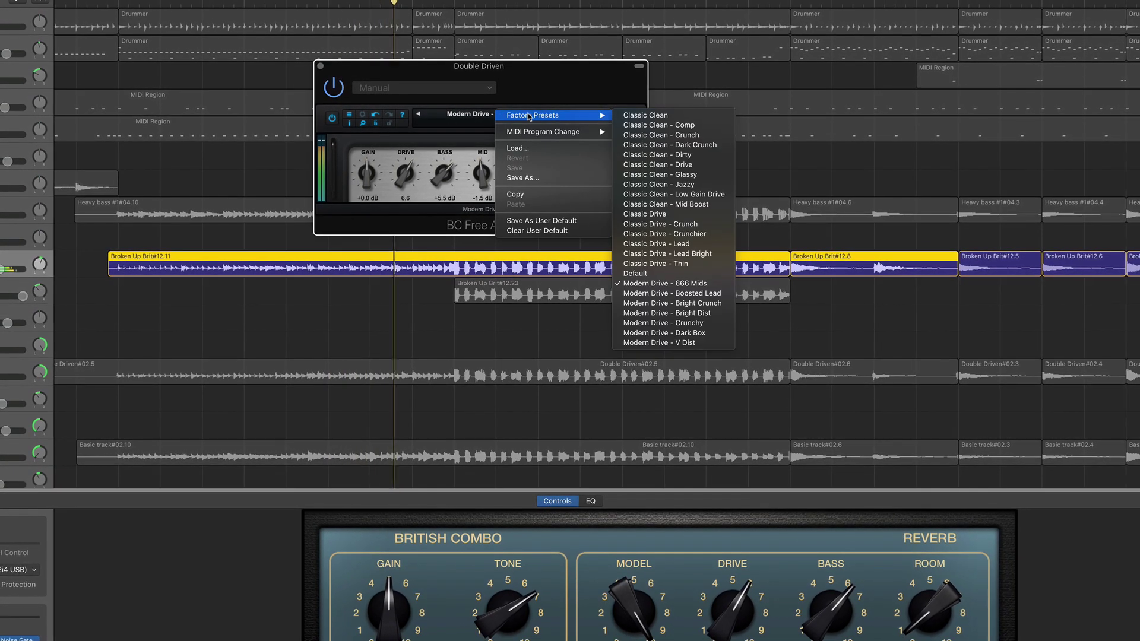
pyautogui.click(692, 315)
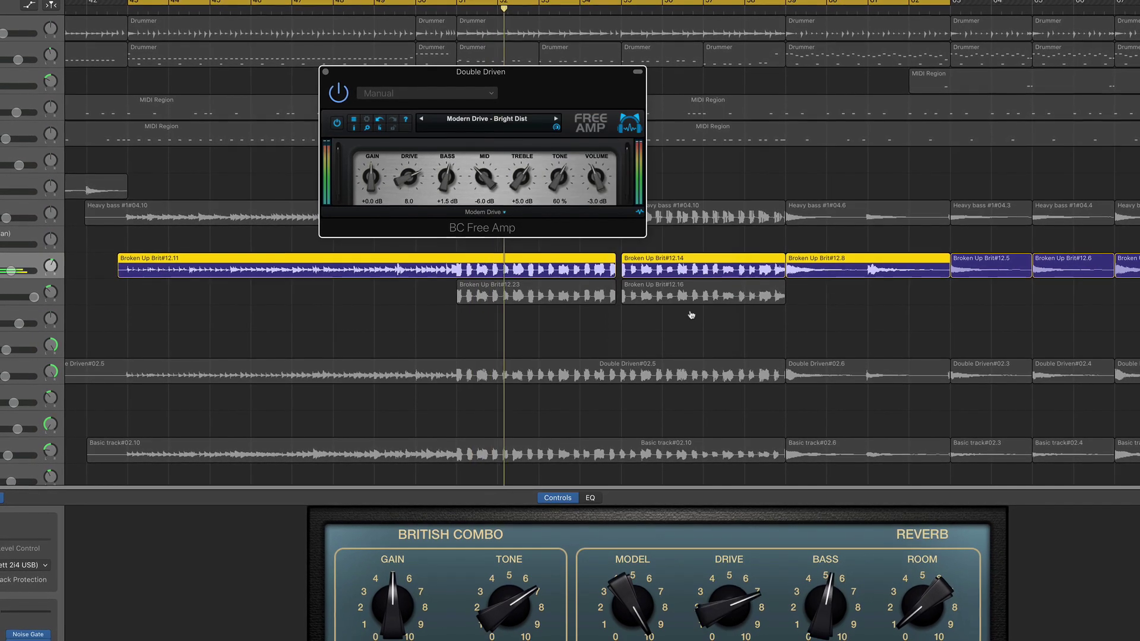
pyautogui.click(506, 122)
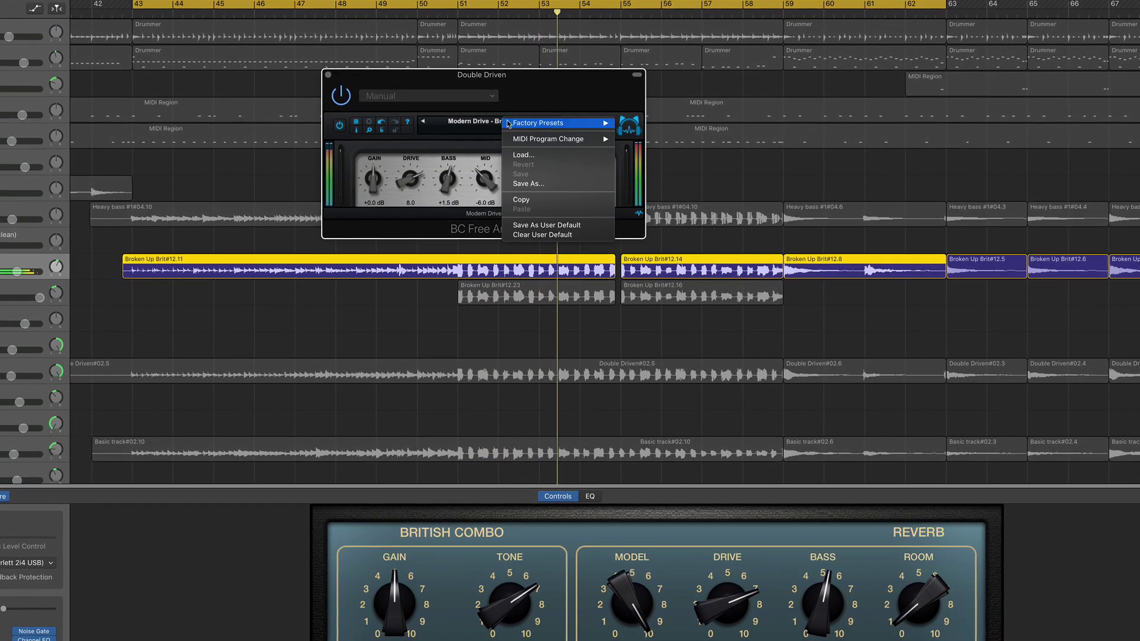
pyautogui.moveTo(509, 123)
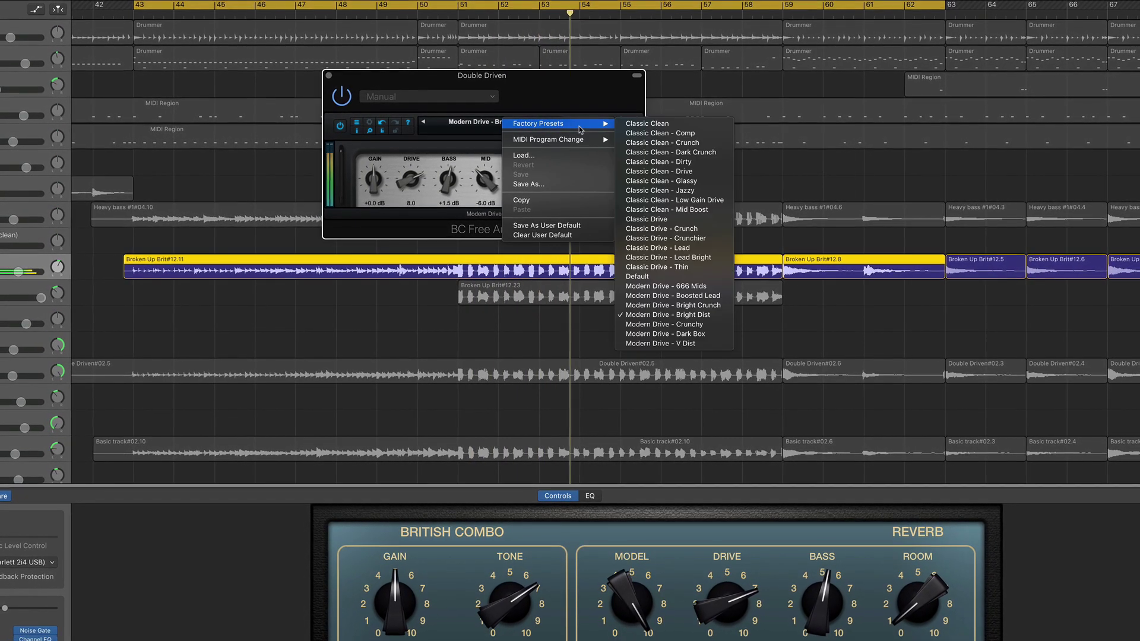
pyautogui.click(685, 324)
pyautogui.click(498, 127)
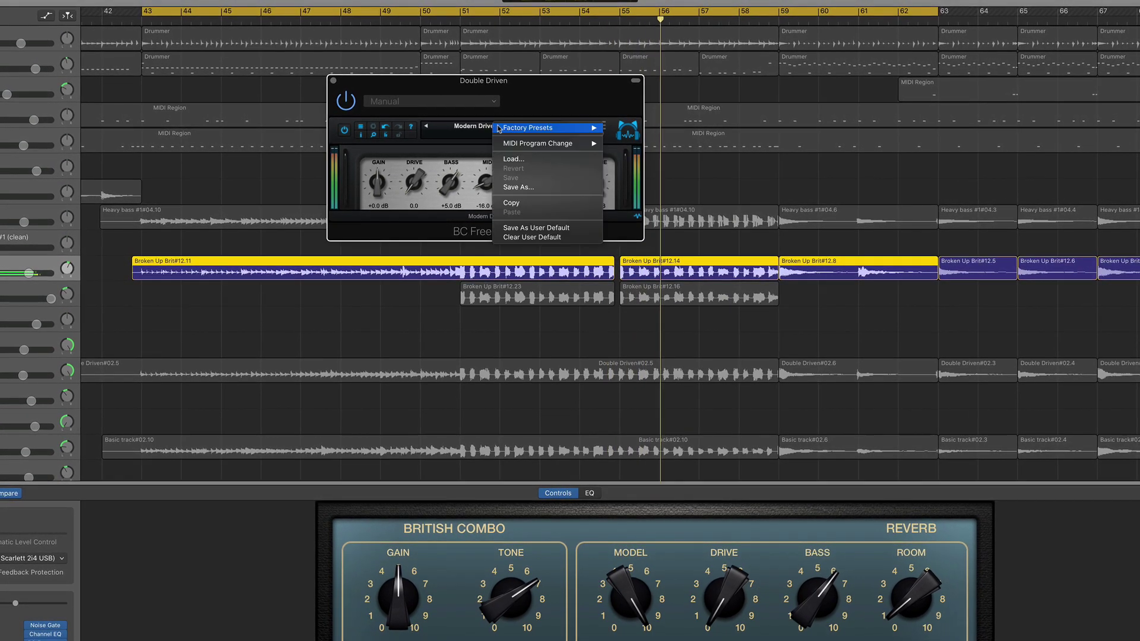
pyautogui.moveTo(516, 129)
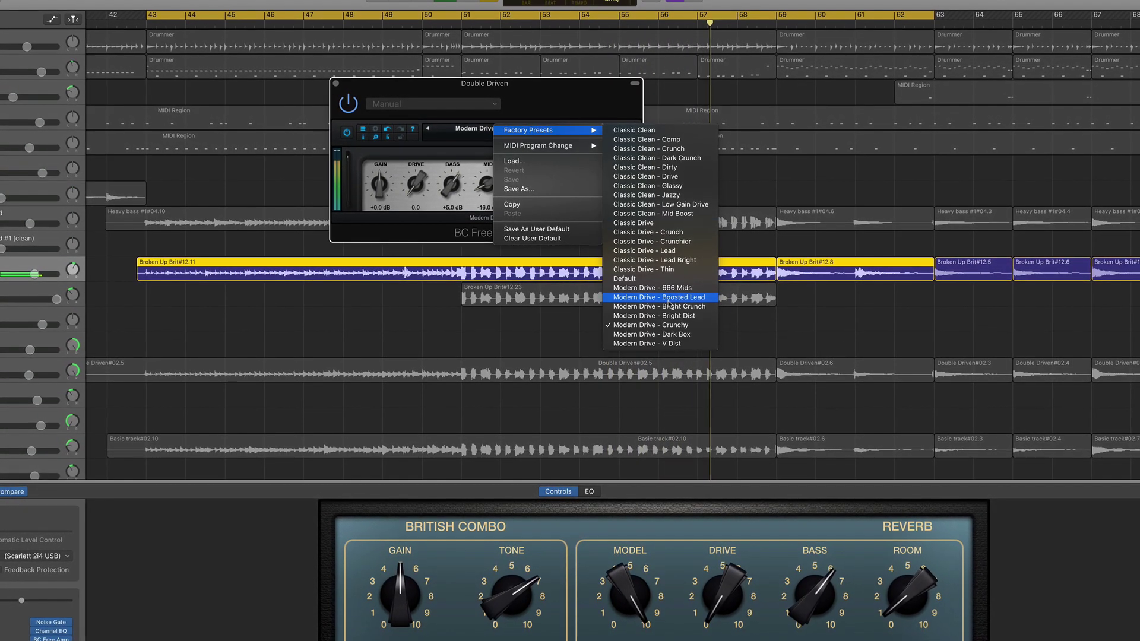
pyautogui.click(671, 308)
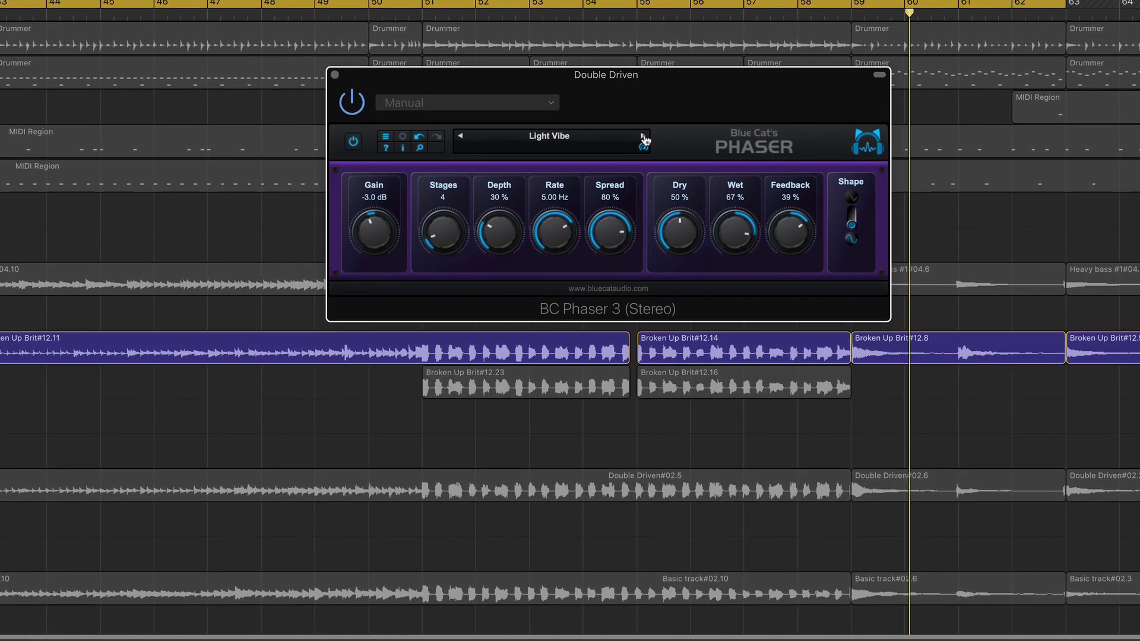
# Step the phaser to its next preset, then try Crunch and Glassy on Free Amp before Classic Clean - Jazzy.
pyautogui.click(644, 141)
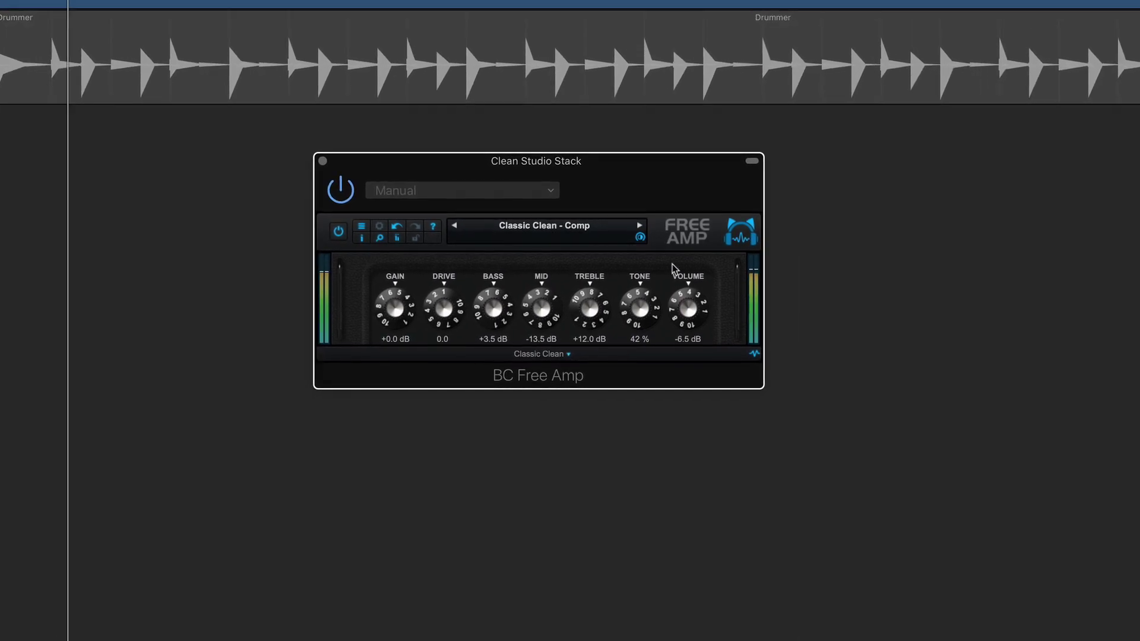
pyautogui.click(639, 226)
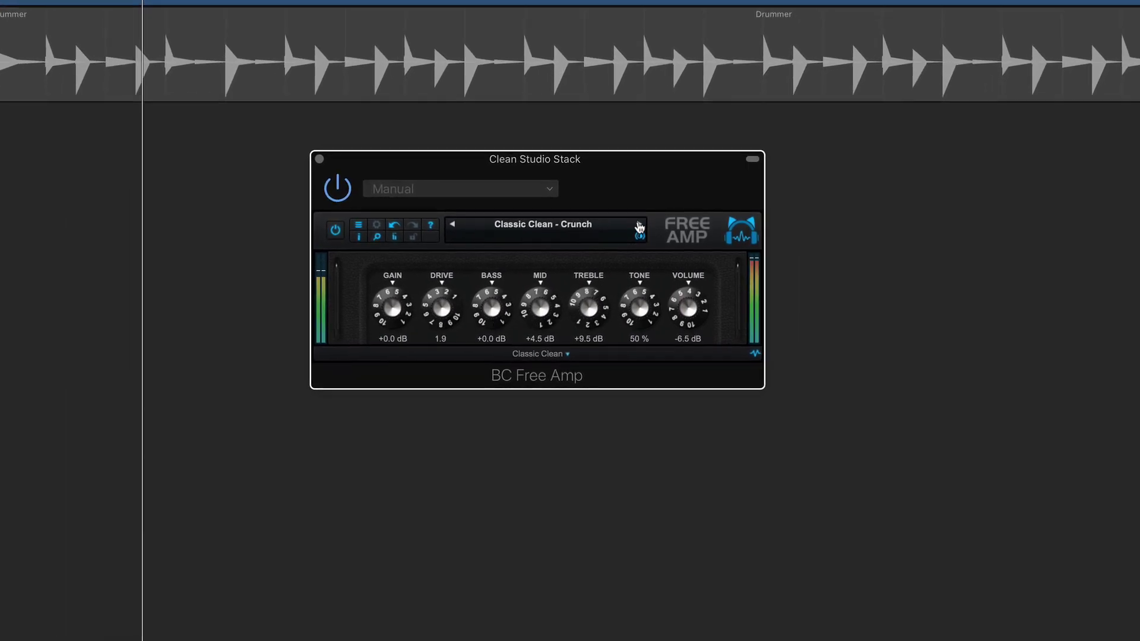
pyautogui.click(579, 224)
pyautogui.moveTo(611, 226)
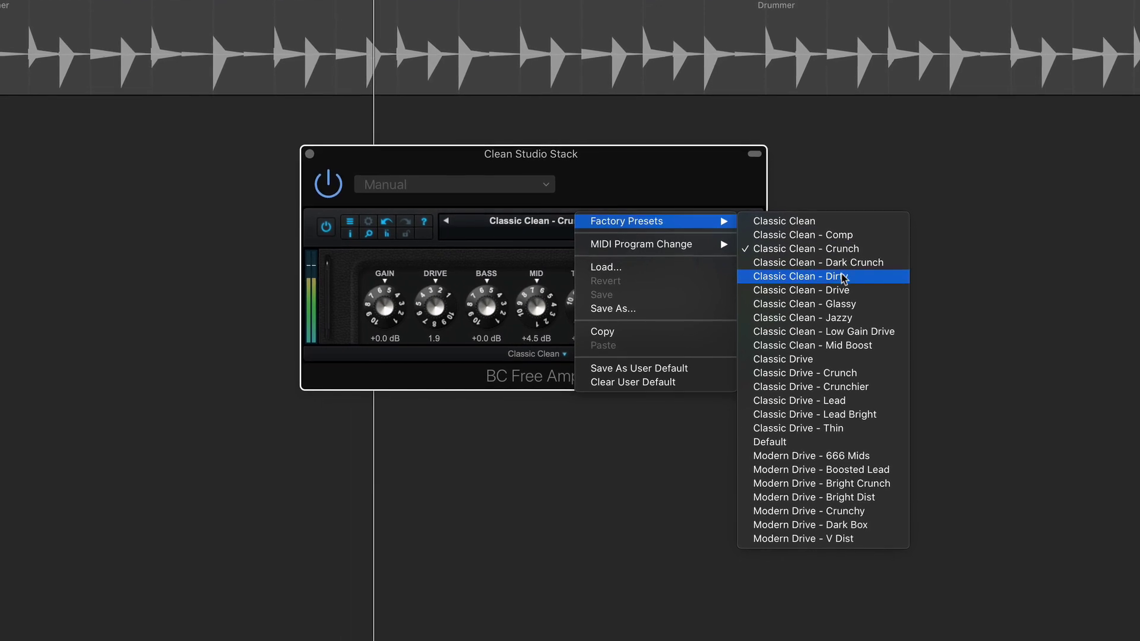
pyautogui.click(866, 304)
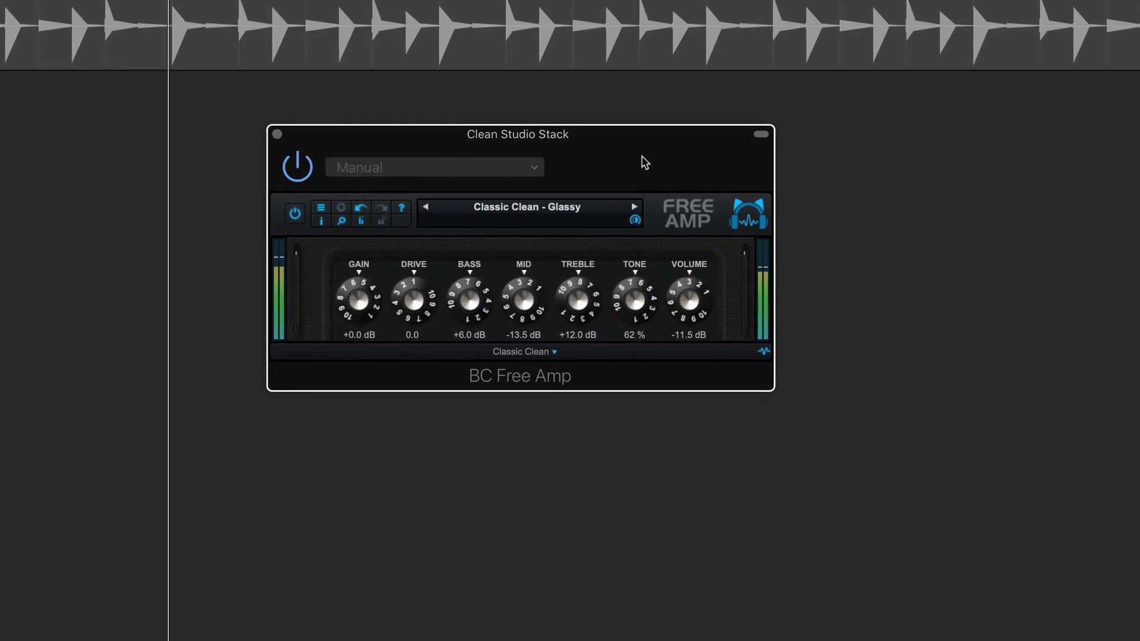
pyautogui.click(633, 205)
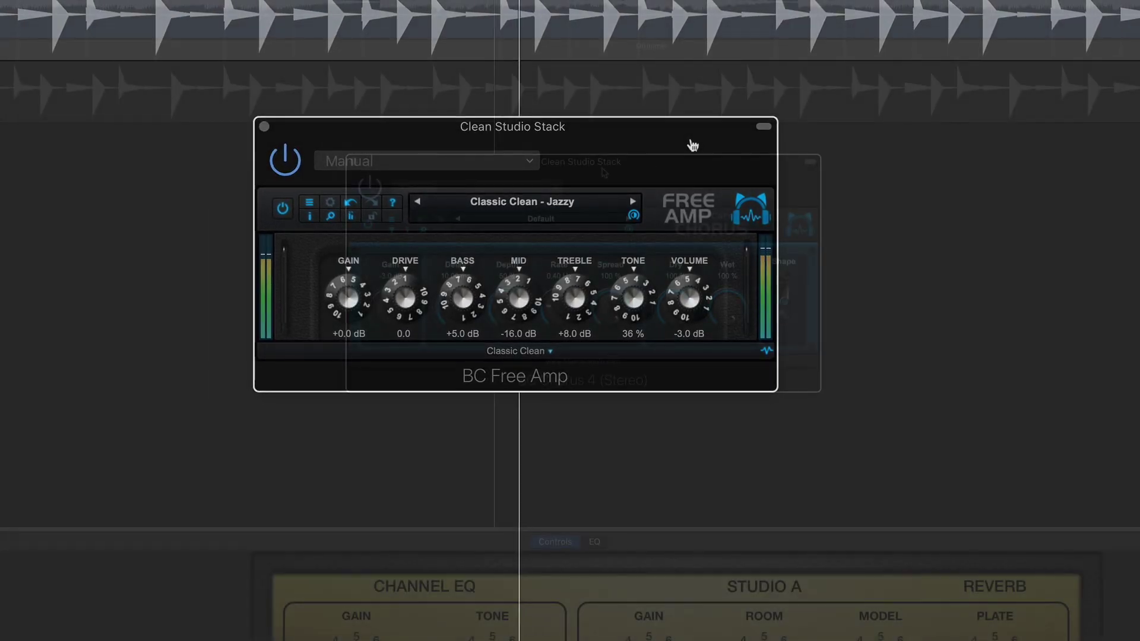
# Try Clean Chorus III and Harmonizer - Fourth on BC Chorus 4, ending on Harmonizer - Octave.
pyautogui.click(556, 223)
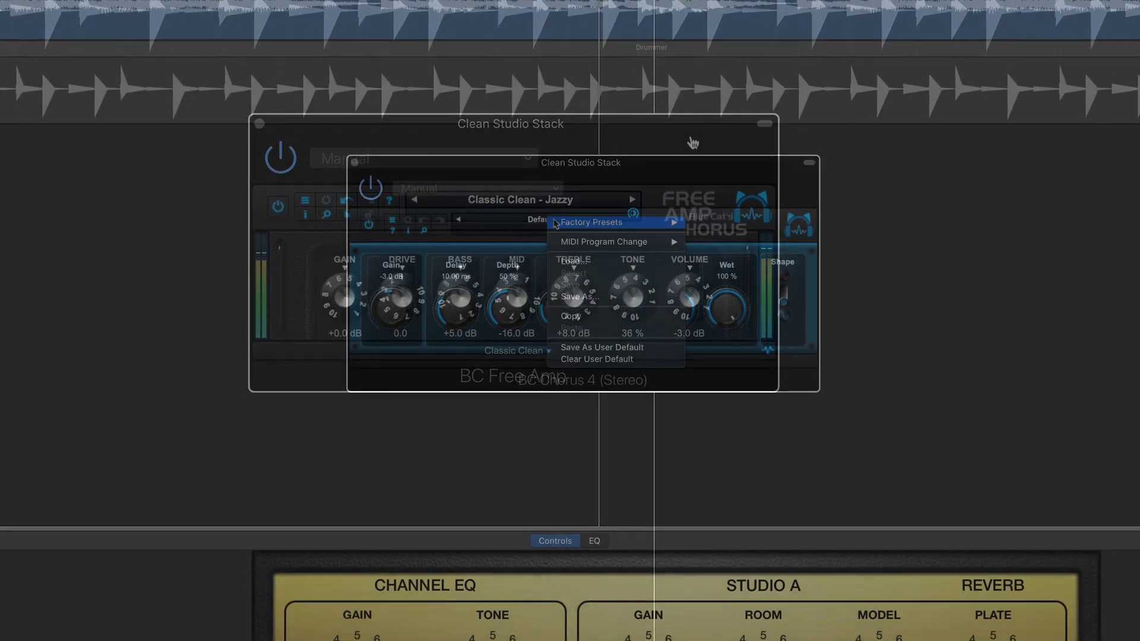
pyautogui.moveTo(618, 223)
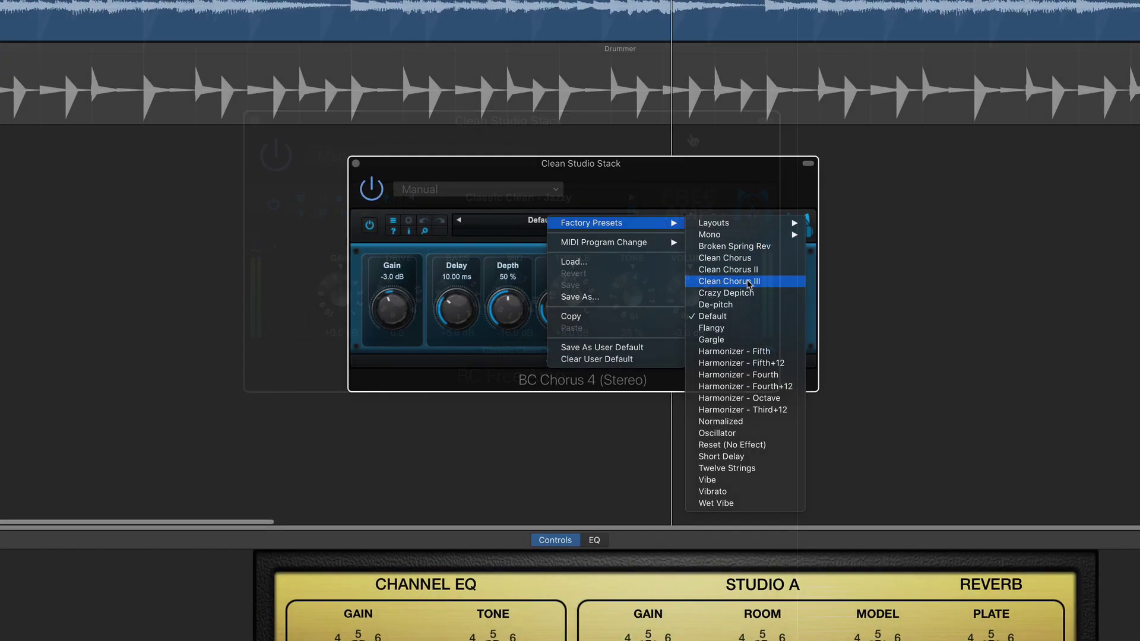
pyautogui.click(749, 282)
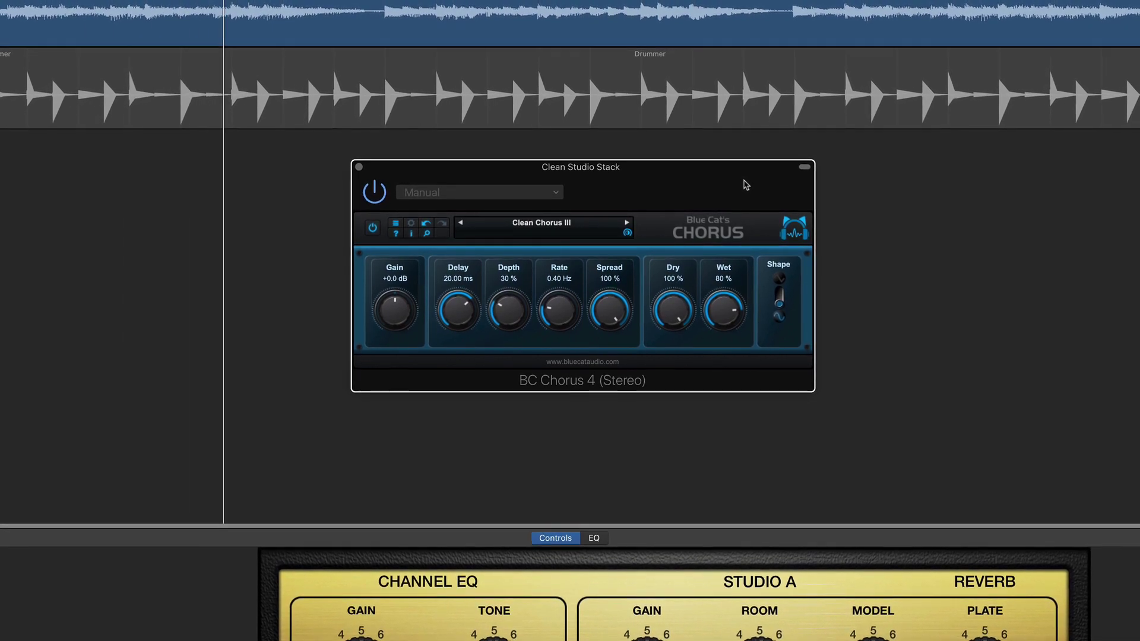
pyautogui.click(575, 225)
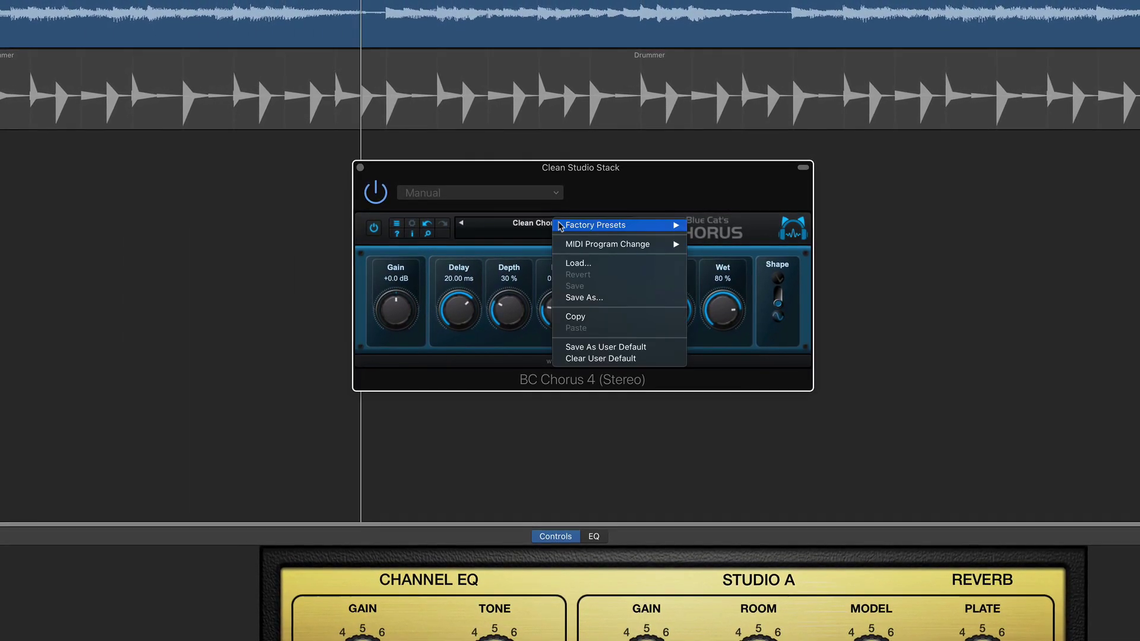
pyautogui.moveTo(594, 226)
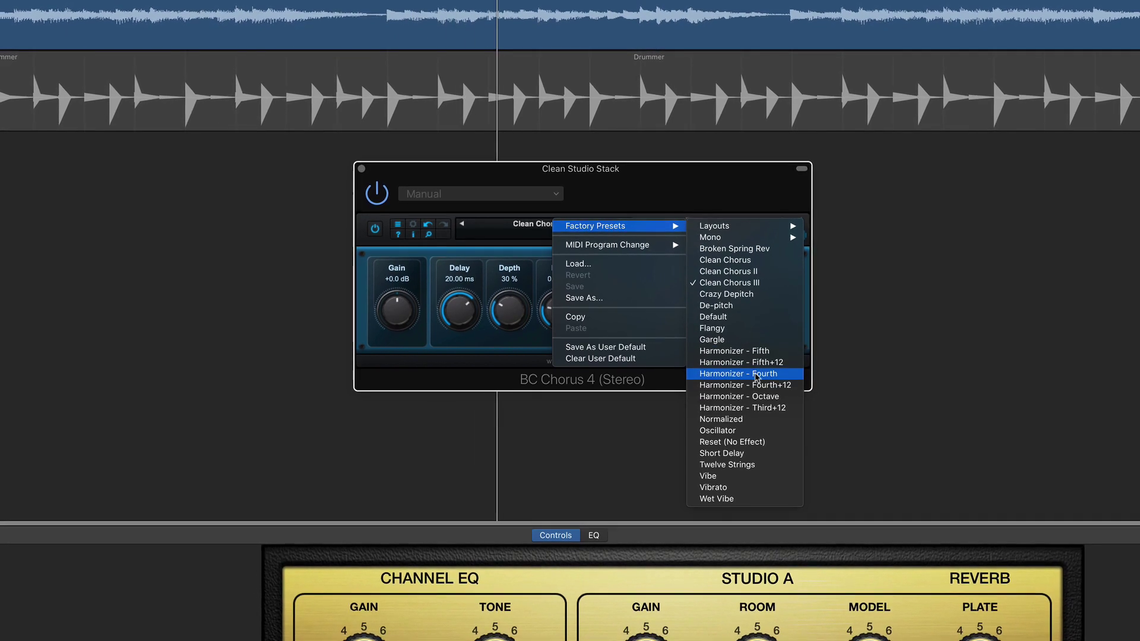
pyautogui.click(757, 374)
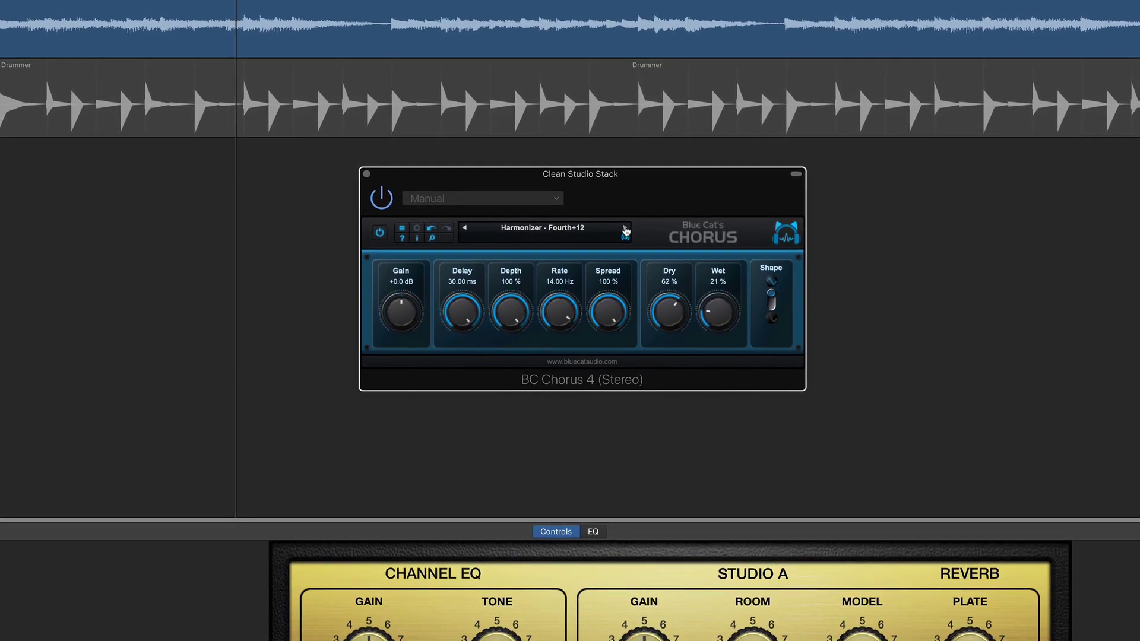
pyautogui.click(626, 231)
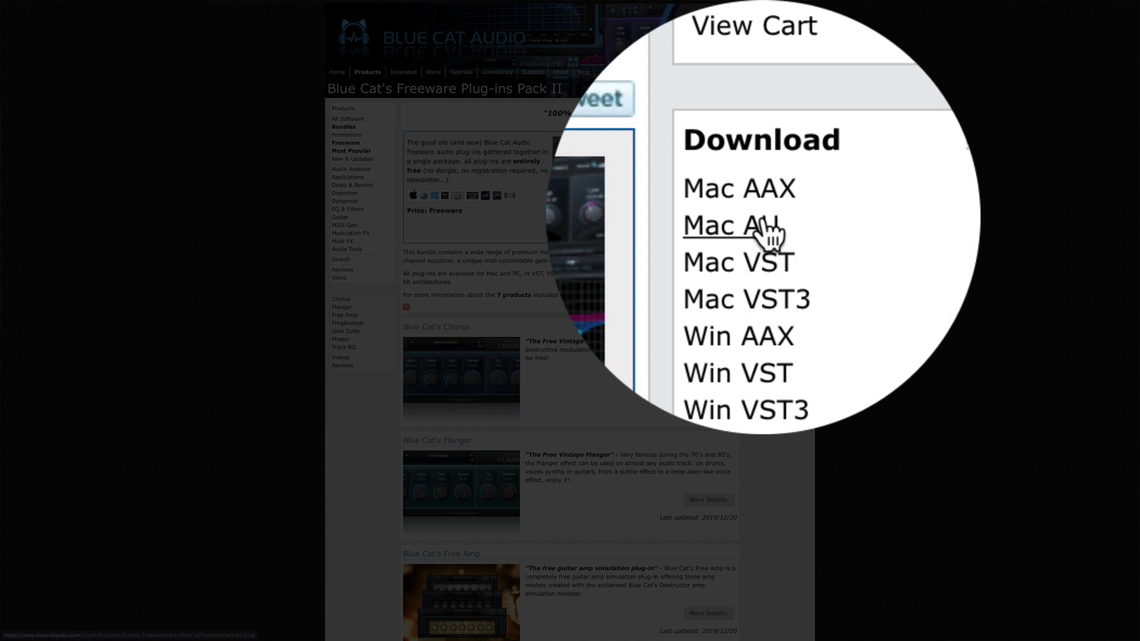
# Download the Mac AU version of the Blue Cat freeware pack.
pyautogui.click(771, 231)
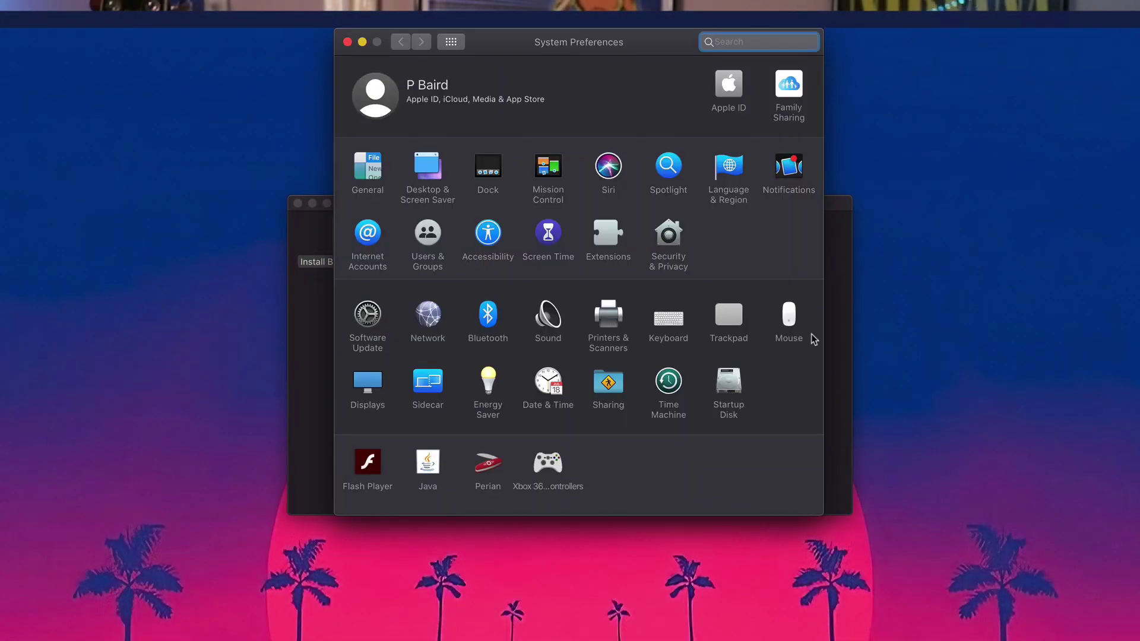
# Allow the blocked BC Freeware Pack AU installer in Security & Privacy and advance past its introduction and licence.
pyautogui.click(669, 237)
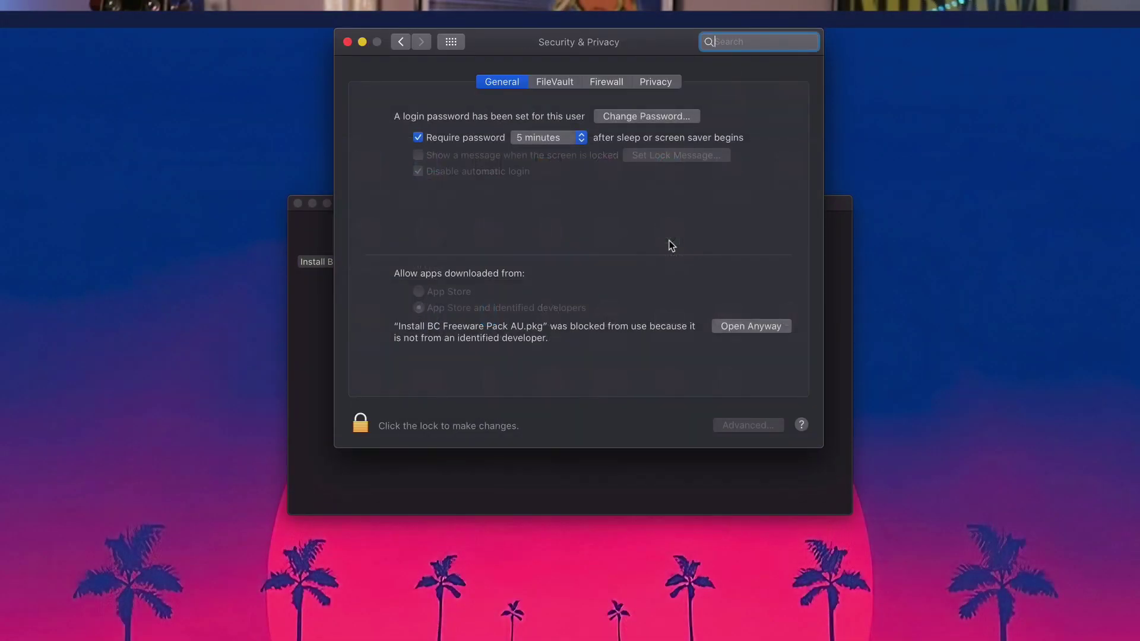
pyautogui.click(751, 327)
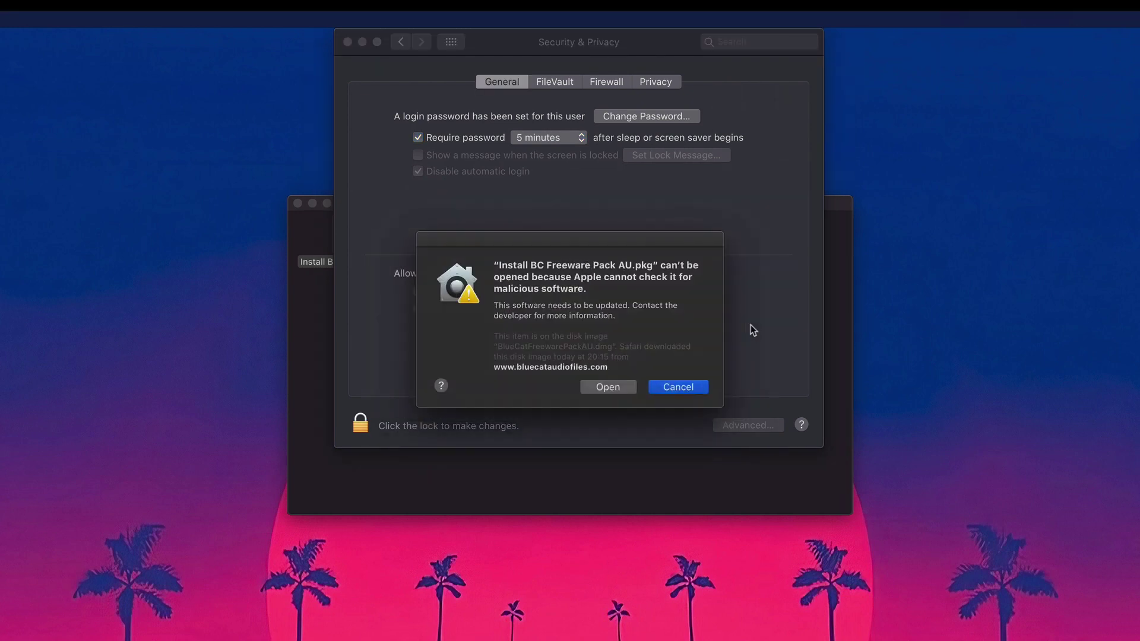
pyautogui.click(608, 387)
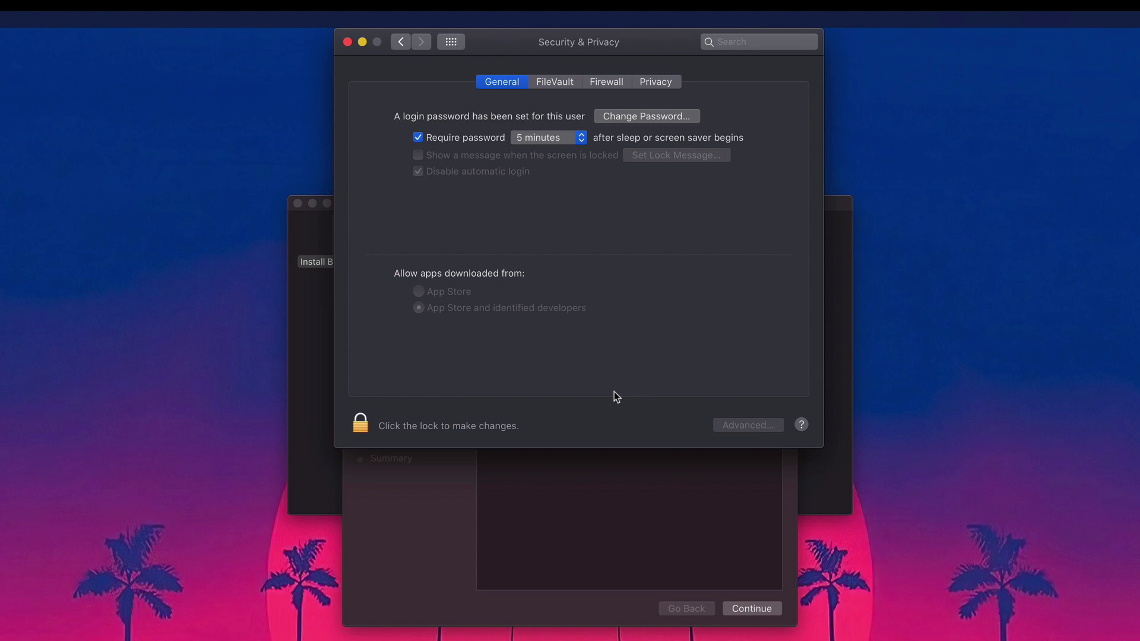
pyautogui.click(753, 610)
pyautogui.click(756, 611)
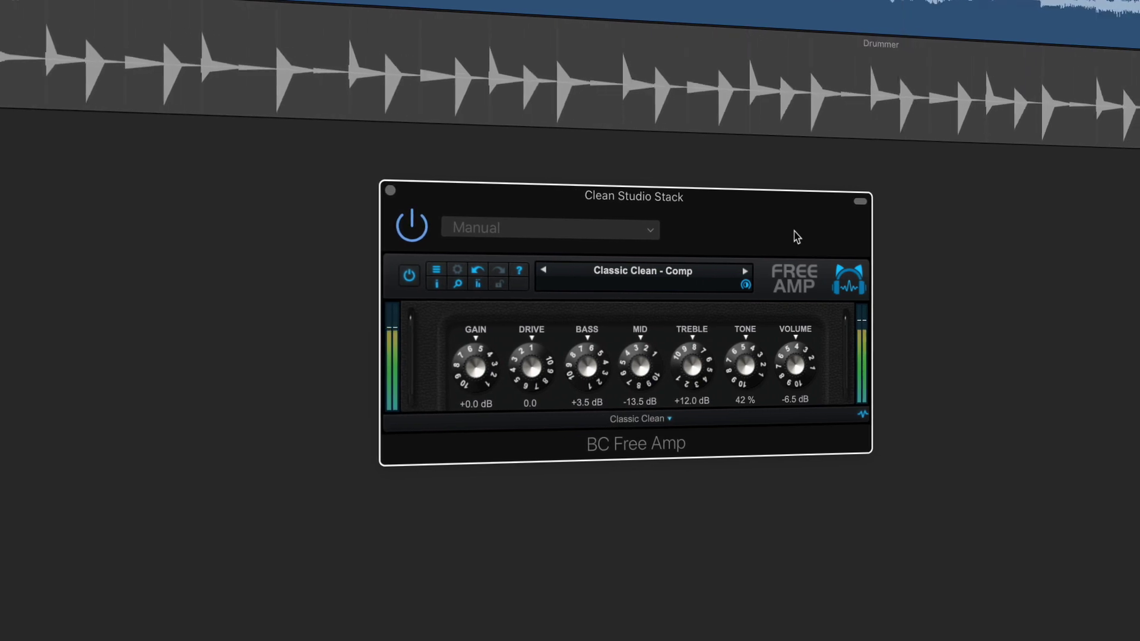
# Load Classic Clean - Crunch on the Clean Studio Stack's Free Amp and show its factory presets.
pyautogui.click(745, 271)
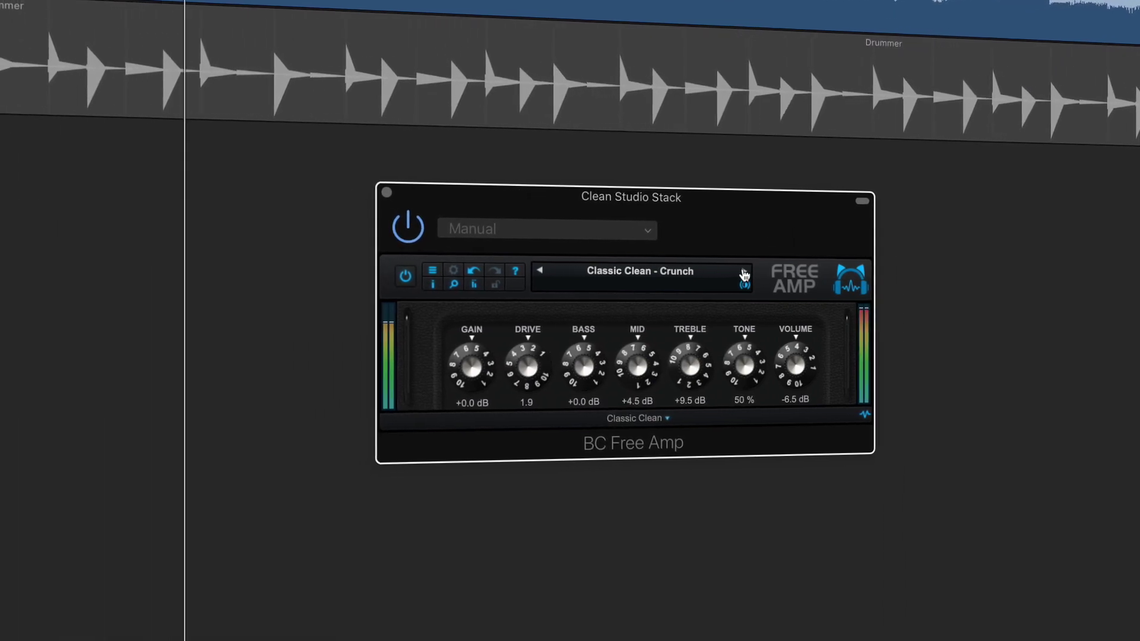
pyautogui.click(682, 271)
pyautogui.moveTo(735, 274)
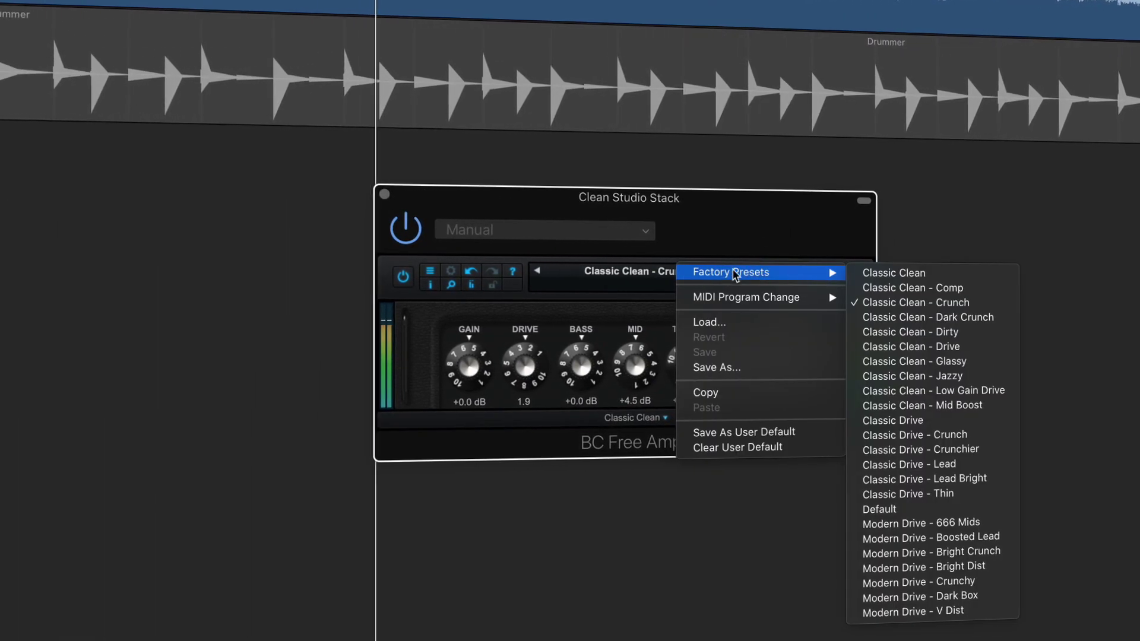